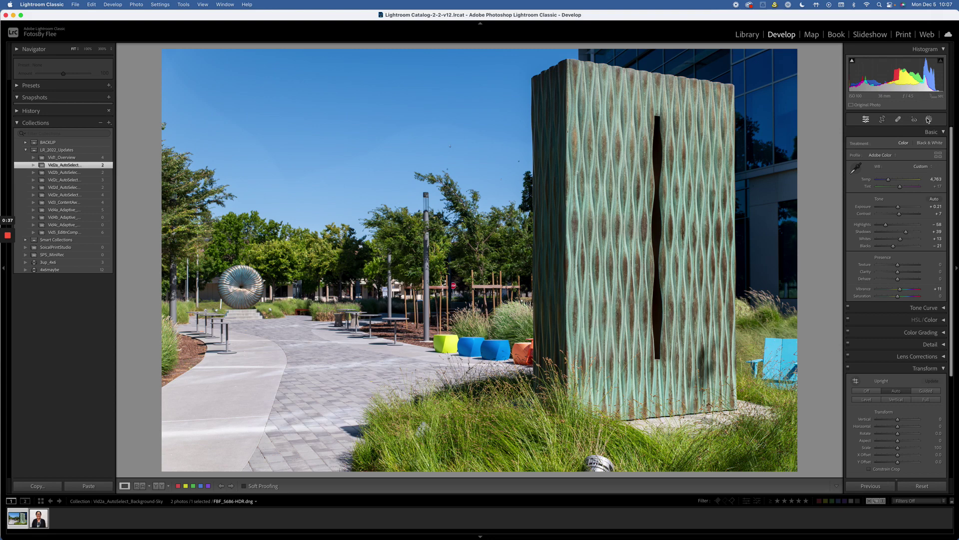
# - Add a Select Sky mask to the plaza photo and review its component parts
pyautogui.click(928, 120)
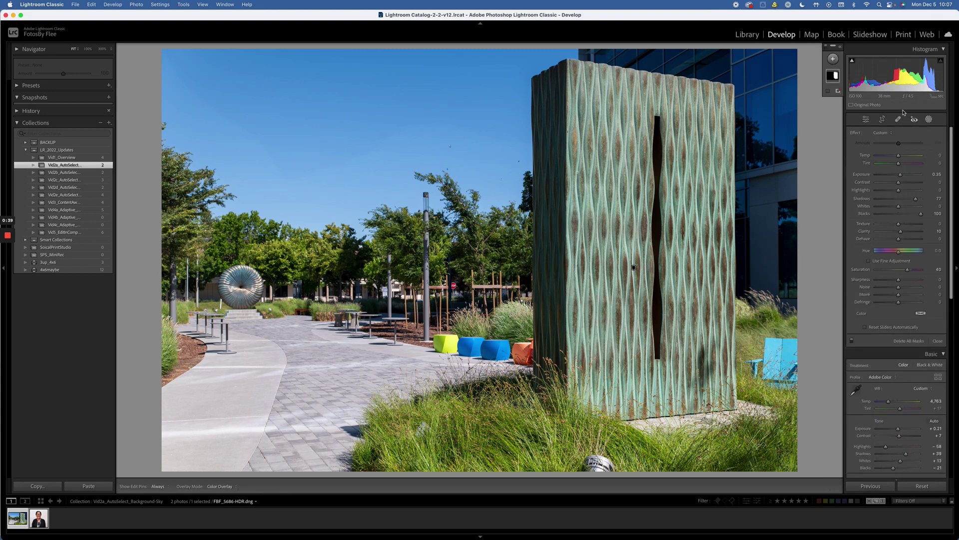
pyautogui.click(833, 59)
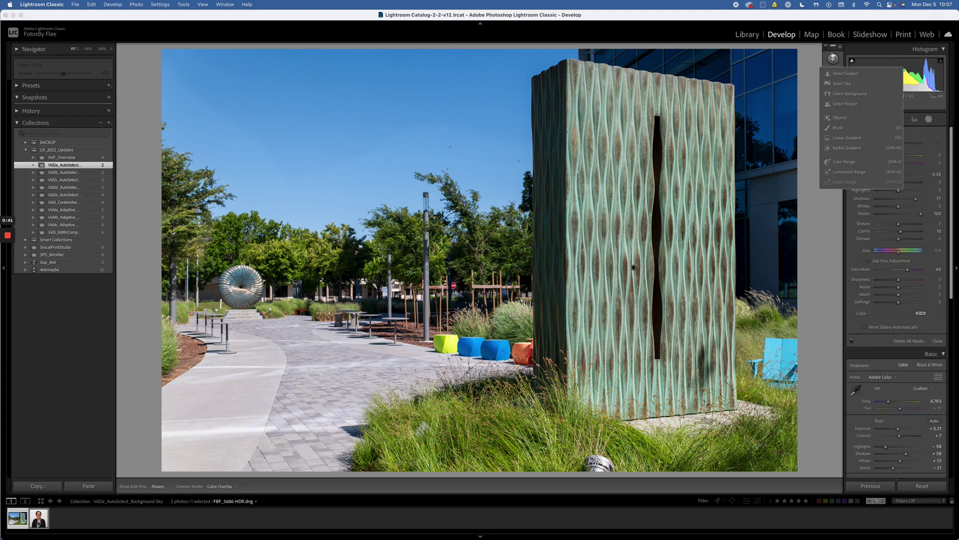
pyautogui.click(835, 84)
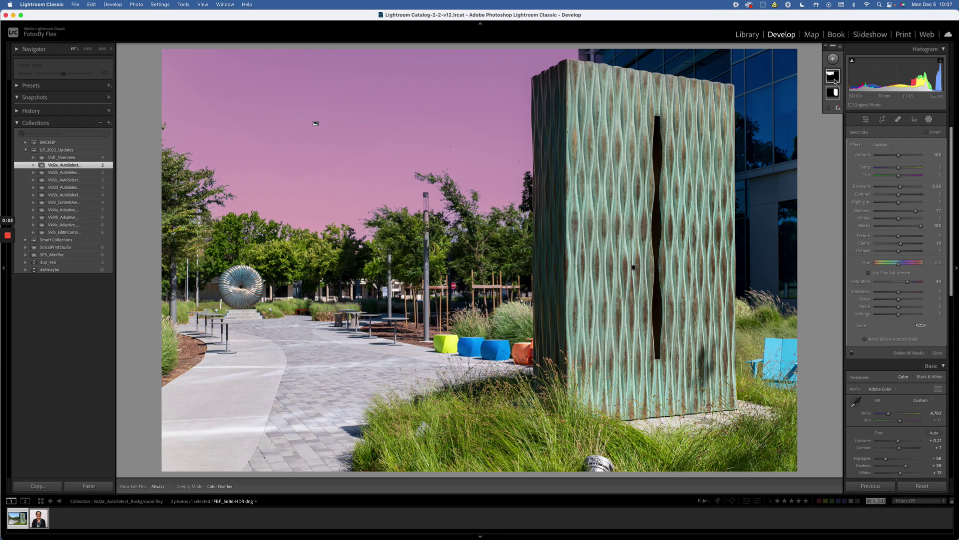
pyautogui.click(835, 81)
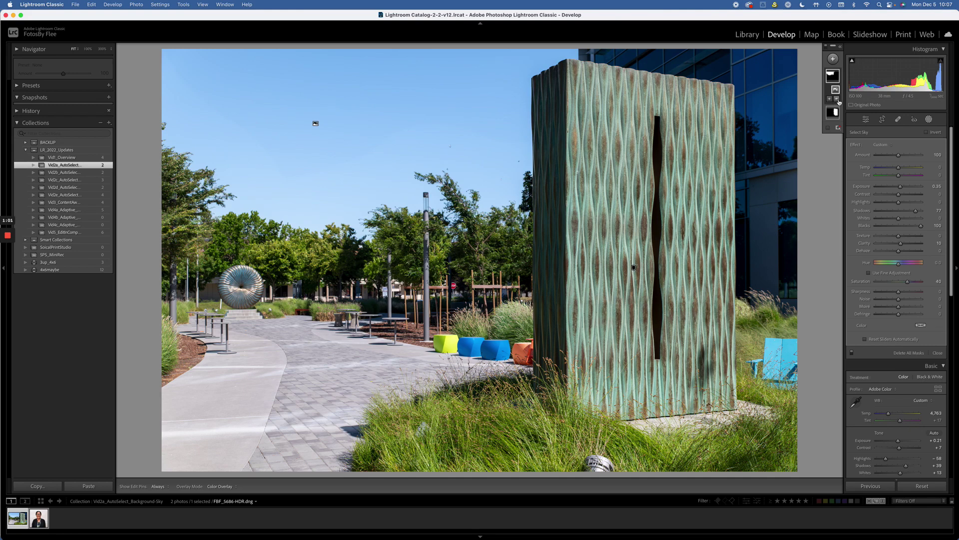
pyautogui.click(837, 99)
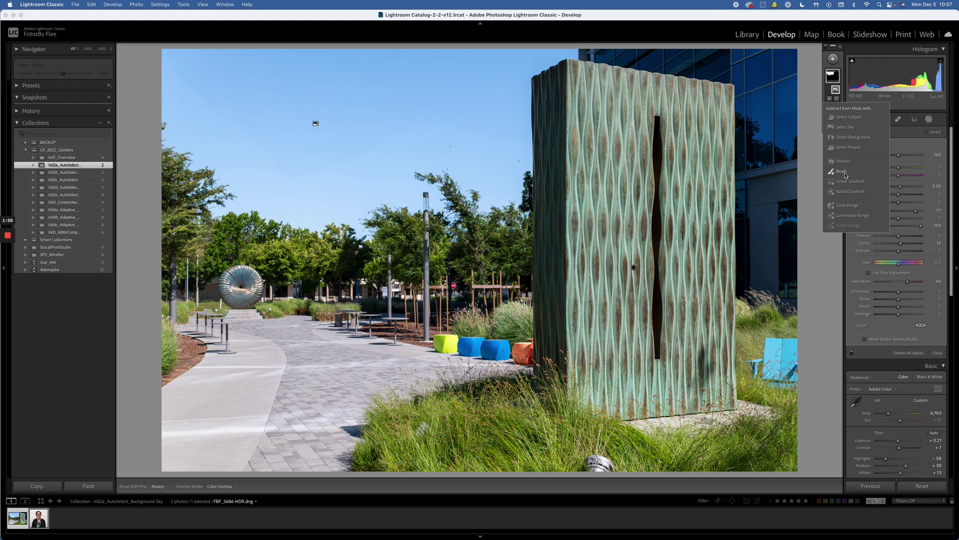
pyautogui.click(833, 80)
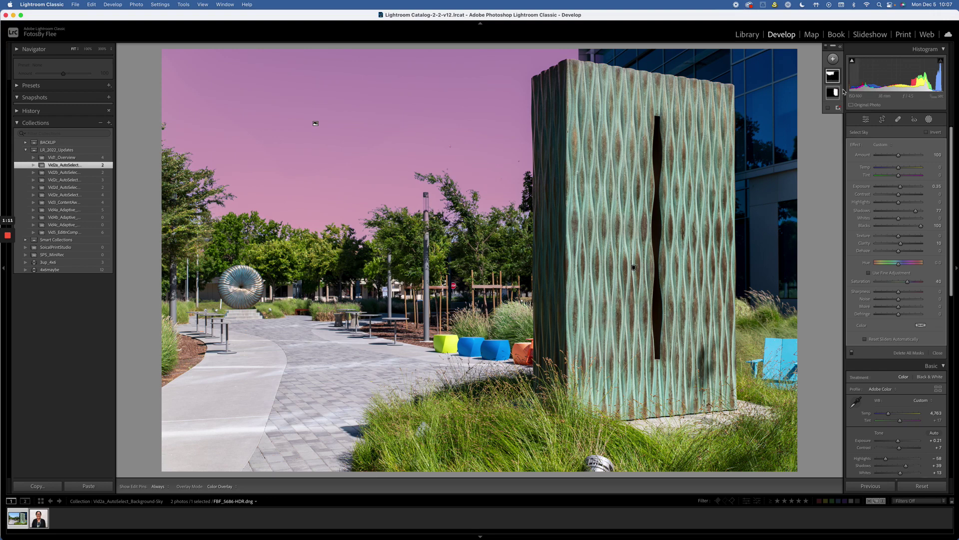
pyautogui.click(833, 79)
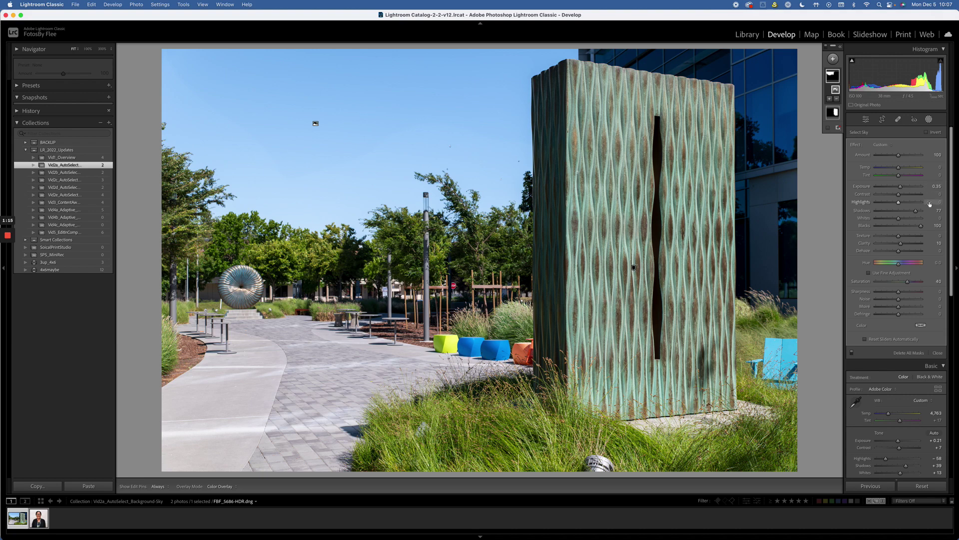
# - Turn on Reset Sliders Automatically and set the sky mask's Saturation to 0
pyautogui.click(864, 341)
pyautogui.click(938, 282)
pyautogui.write('0')
pyautogui.press('Return')
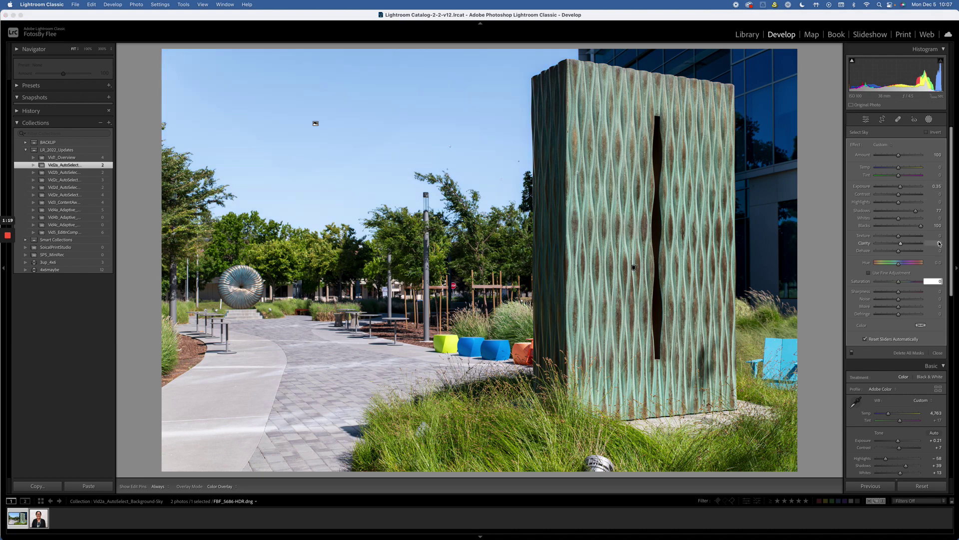
# - Zero the sky mask's Clarity, Blacks, Shadows and Exposure values
pyautogui.click(938, 242)
pyautogui.write('0')
pyautogui.click(939, 226)
pyautogui.write('0')
pyautogui.click(939, 210)
pyautogui.write('0')
pyautogui.click(938, 185)
pyautogui.write('0')
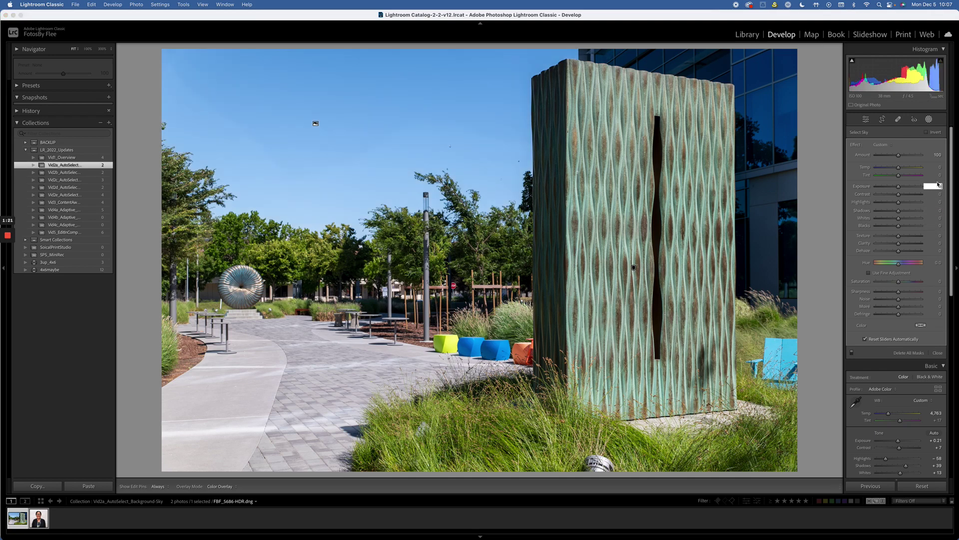
pyautogui.press('Return')
# - Slightly lower the sky's saturation and raise its Exposure to 1.03
pyautogui.moveTo(898, 282); pyautogui.dragTo(892, 283)
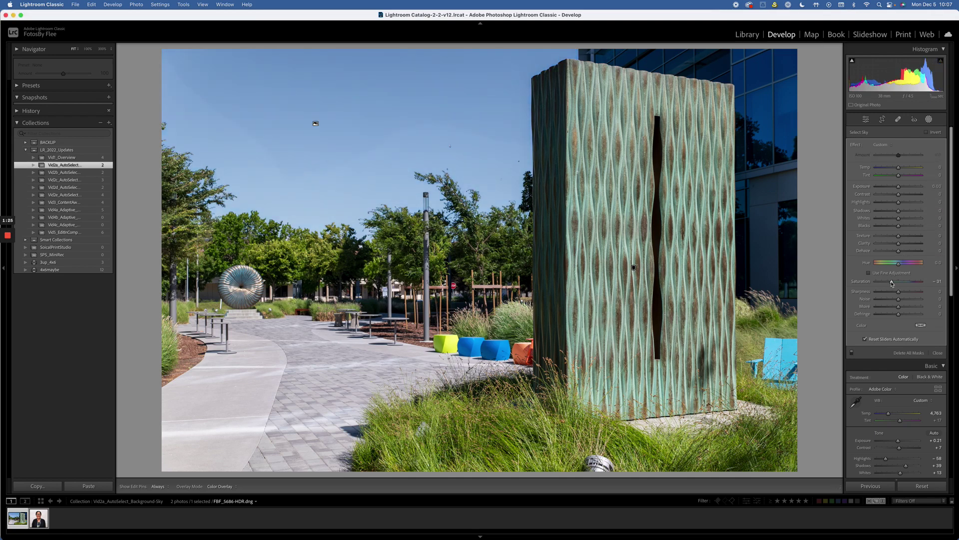
pyautogui.moveTo(899, 187); pyautogui.dragTo(906, 190)
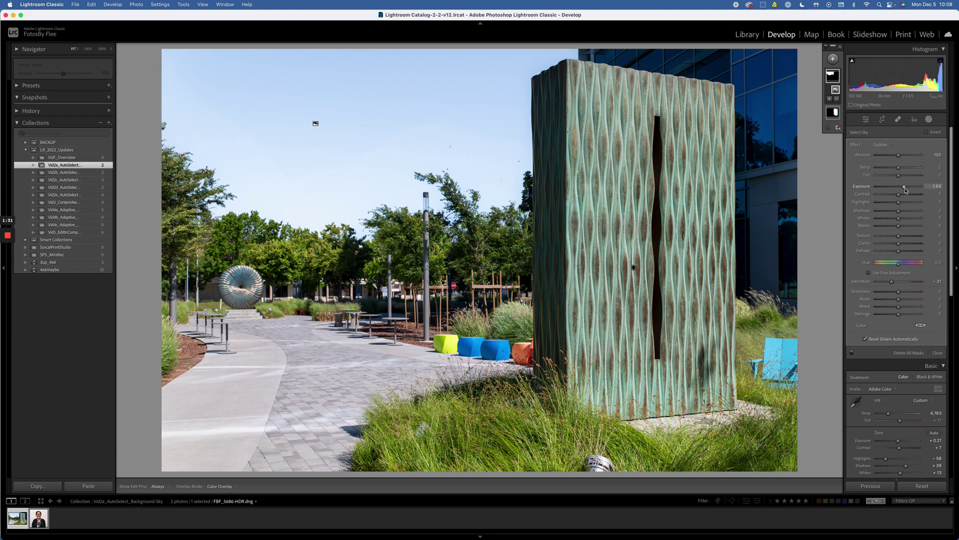
pyautogui.click(931, 120)
# - On the portrait, add a Select Background mask brightened to Exposure 0.65, Whites 52
pyautogui.press('Right')
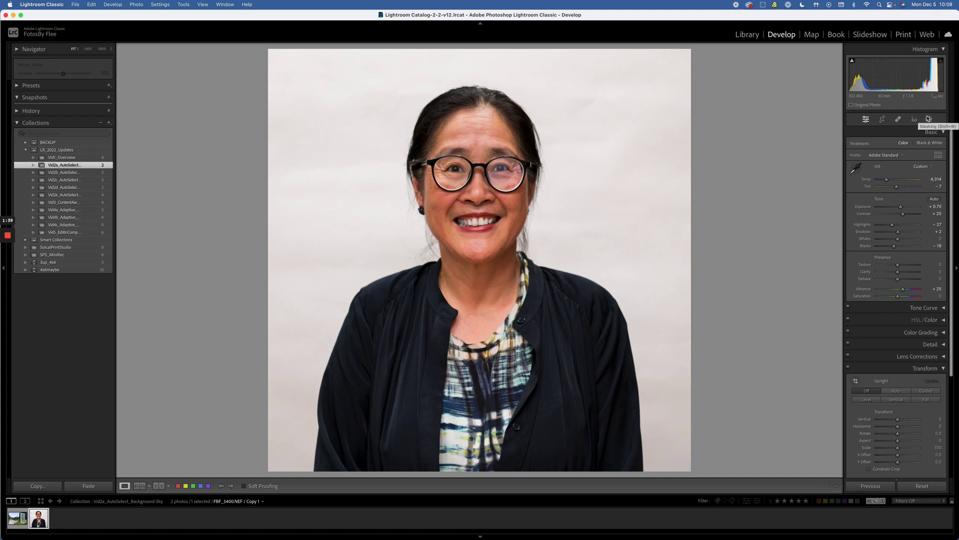
pyautogui.click(929, 119)
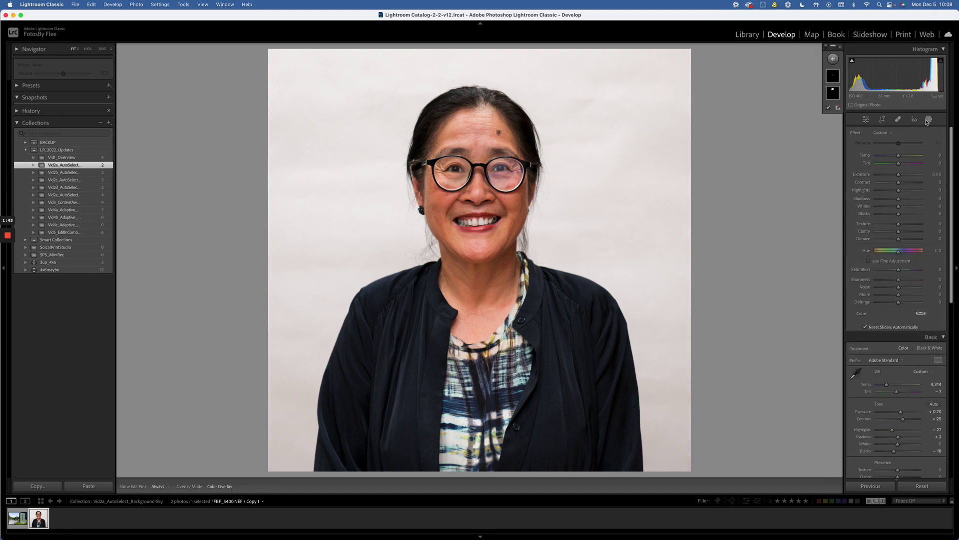
pyautogui.click(833, 59)
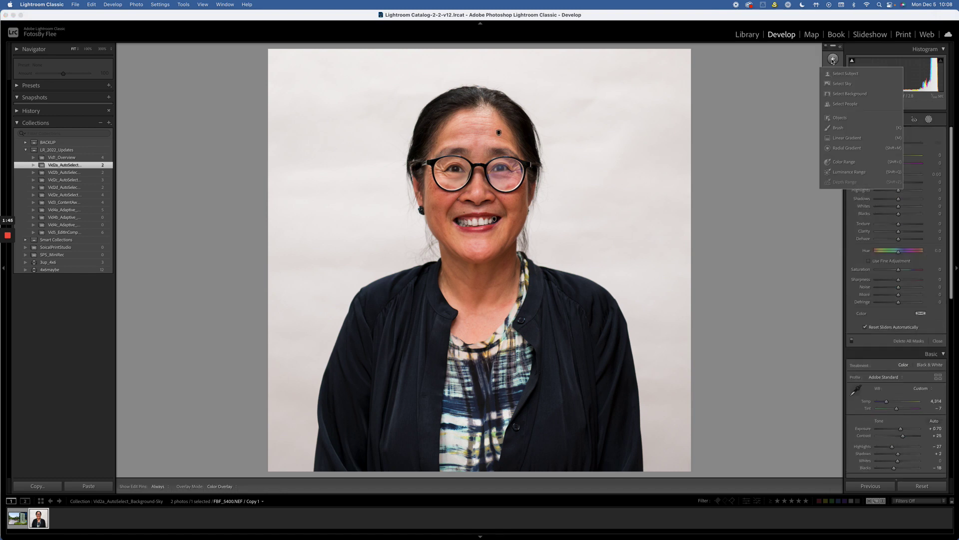
pyautogui.click(862, 95)
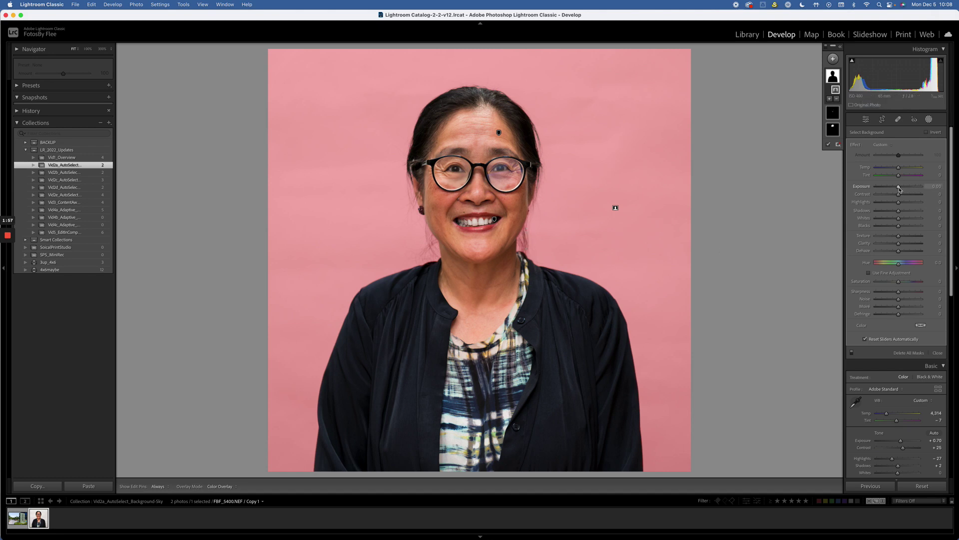
pyautogui.moveTo(900, 190); pyautogui.dragTo(910, 222)
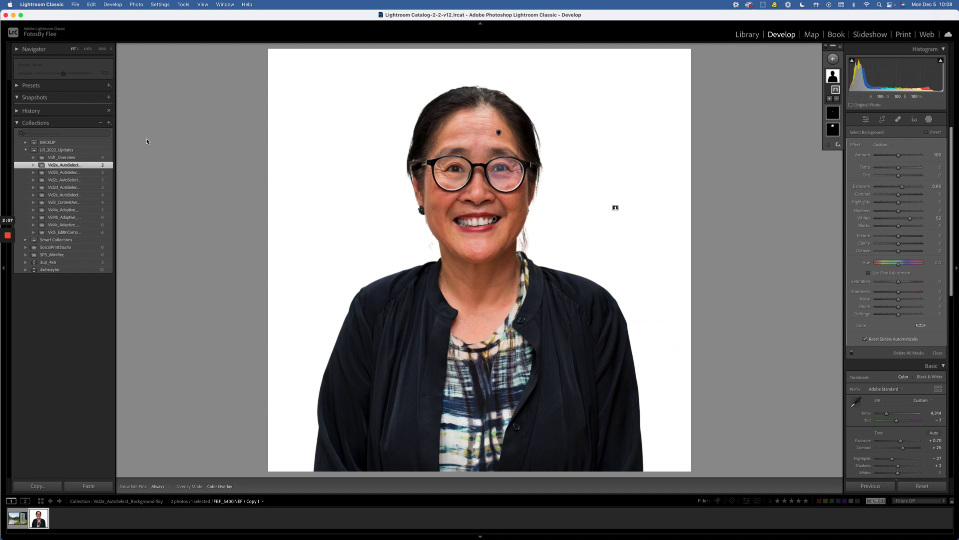
pyautogui.click(84, 173)
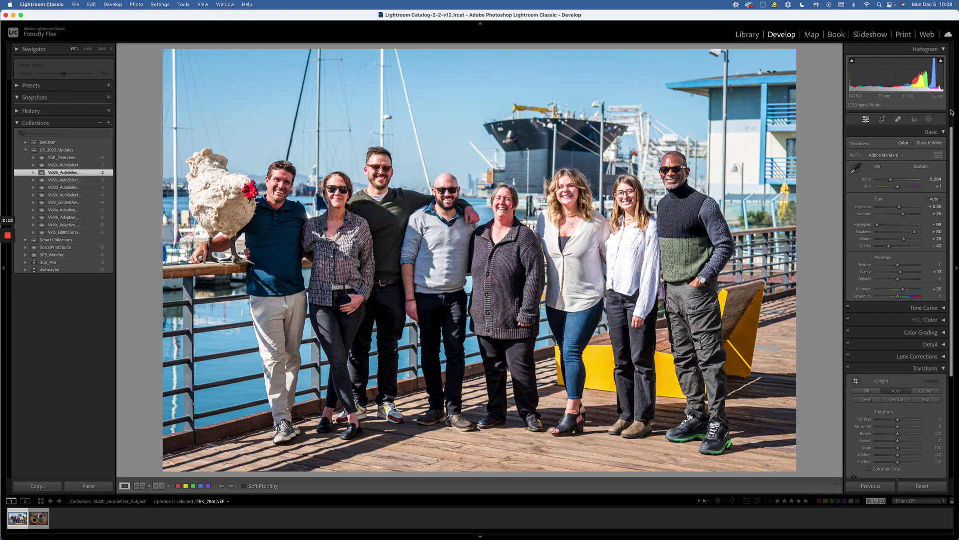
# - Mask the waterfront group as Subject and set Temp 17, Exposure 0.73
pyautogui.click(928, 120)
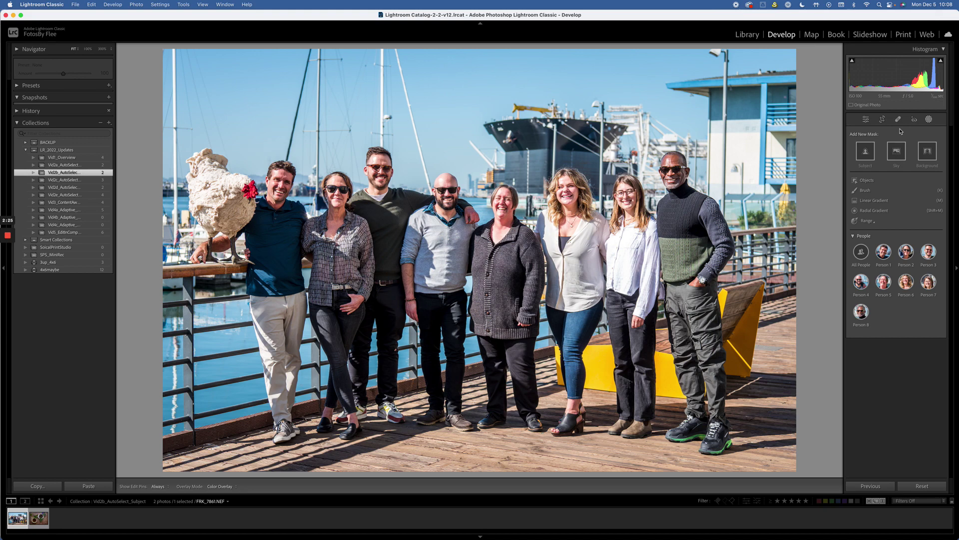
pyautogui.click(865, 151)
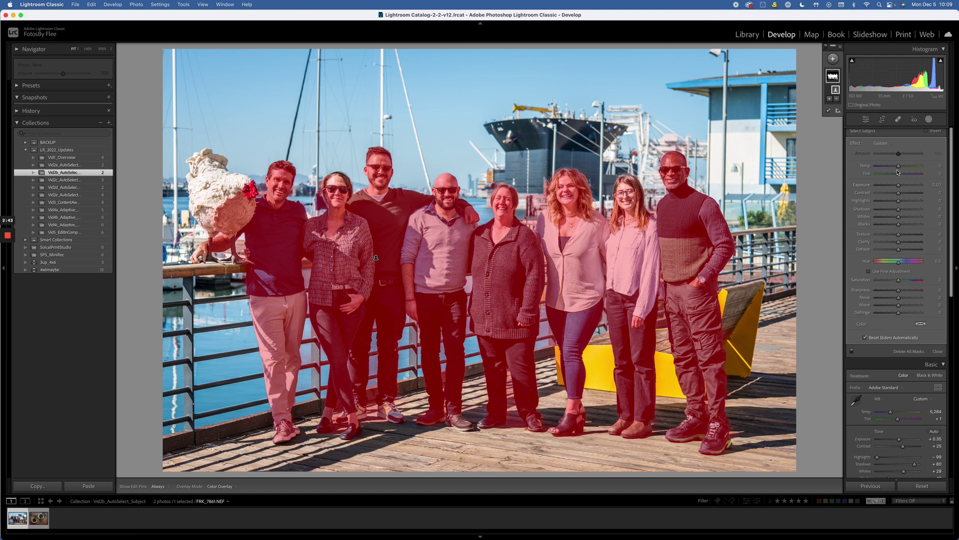
pyautogui.moveTo(899, 167); pyautogui.dragTo(888, 186)
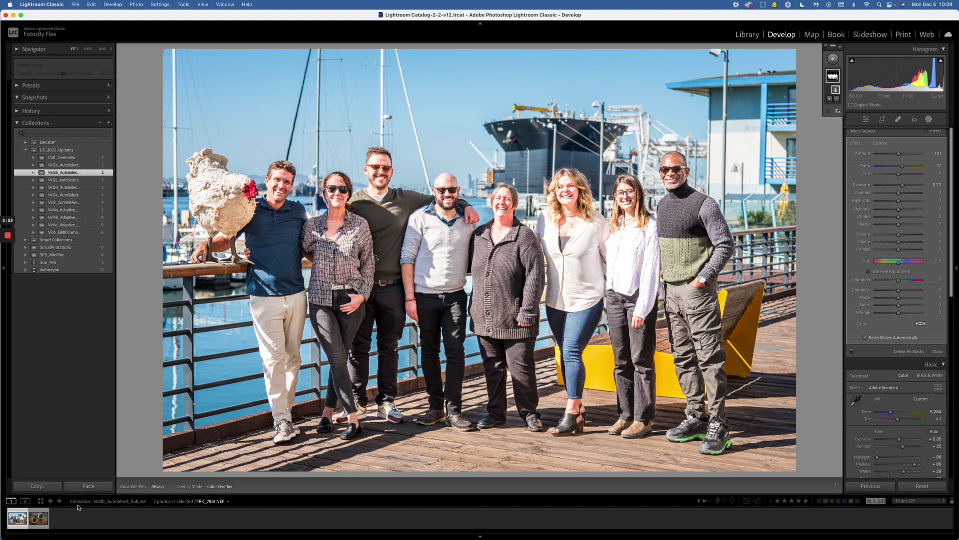
# - Add a brightened Select Subject mask to the tea photo with Hue 95.7 to turn the tea green
pyautogui.click(43, 520)
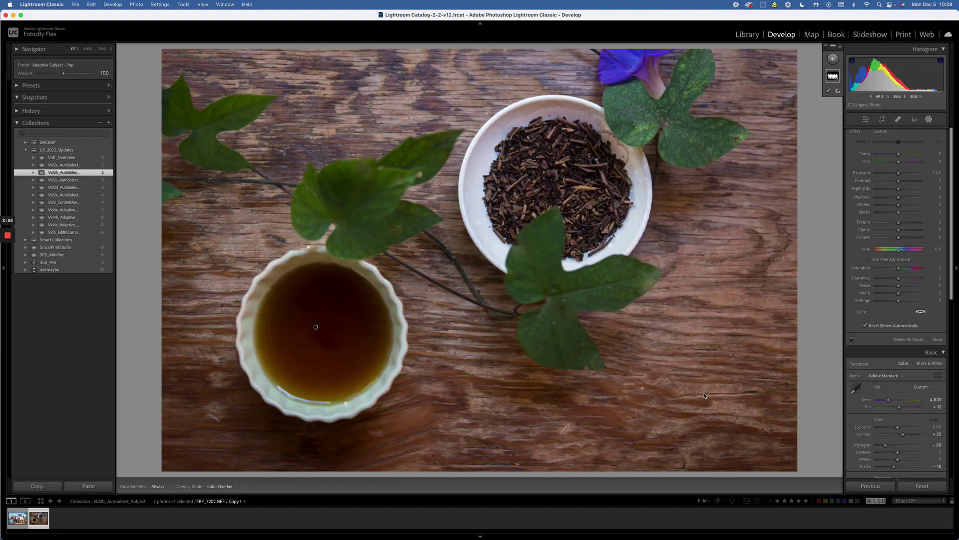
pyautogui.click(931, 119)
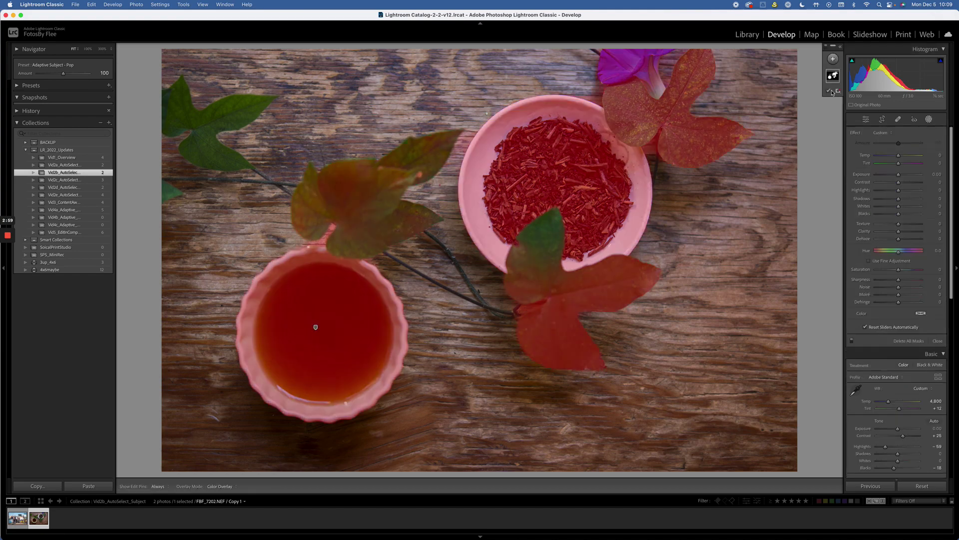
pyautogui.click(834, 60)
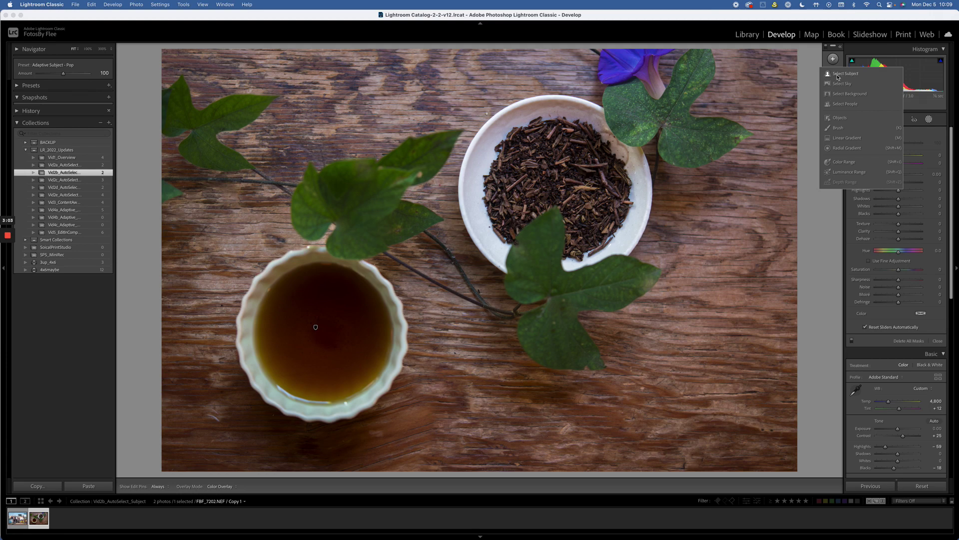
pyautogui.click(838, 74)
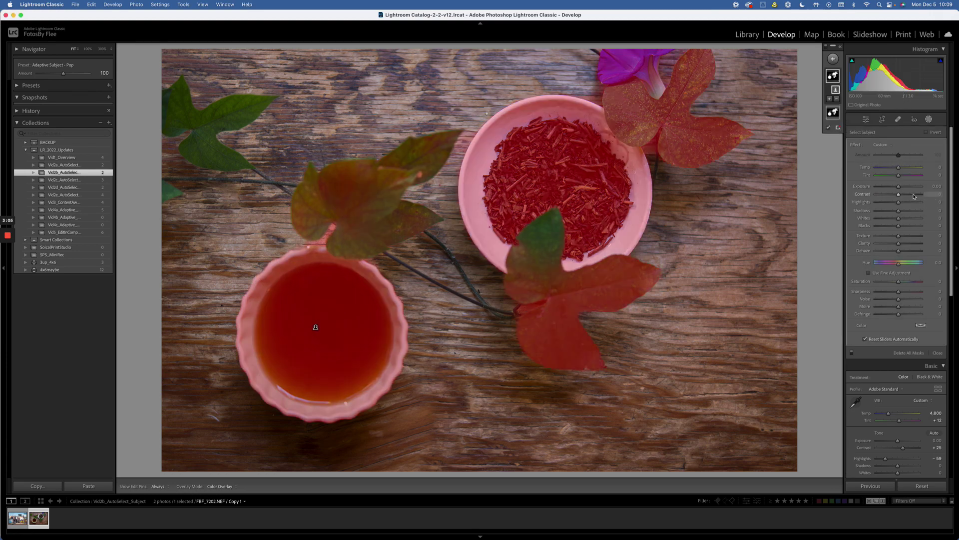
pyautogui.moveTo(898, 187)
pyautogui.mouseDown()
pyautogui.moveTo(911, 188)
pyautogui.moveTo(901, 187)
pyautogui.mouseUp()
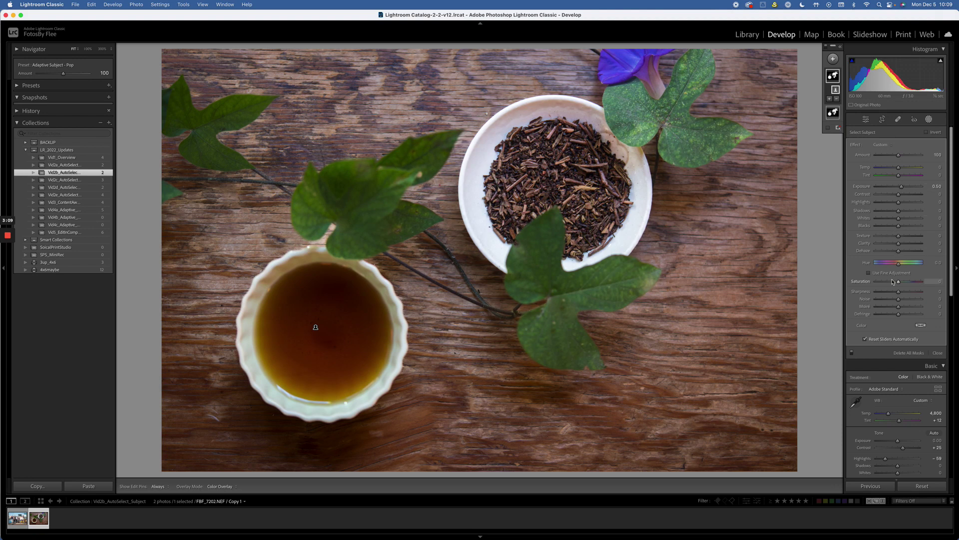
pyautogui.moveTo(898, 262); pyautogui.dragTo(912, 268)
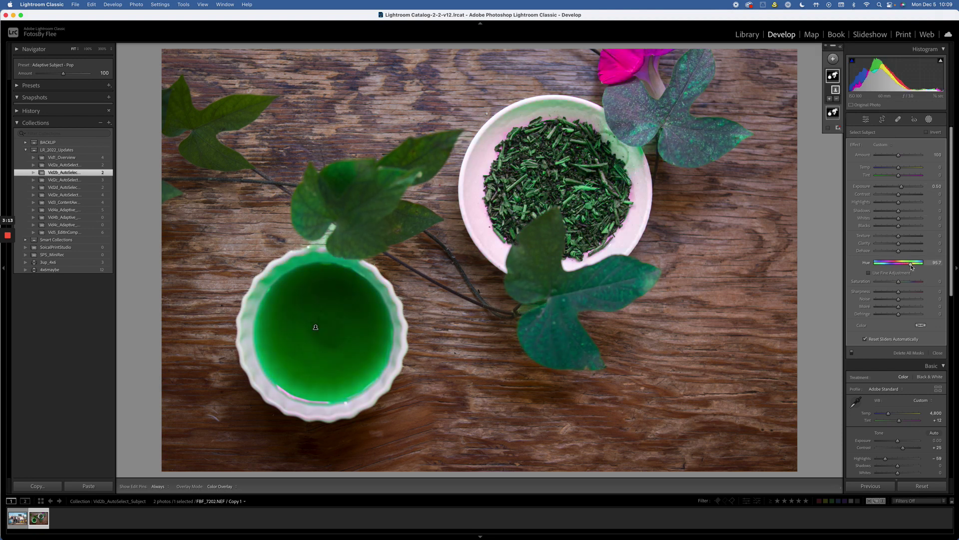
pyautogui.press('g')
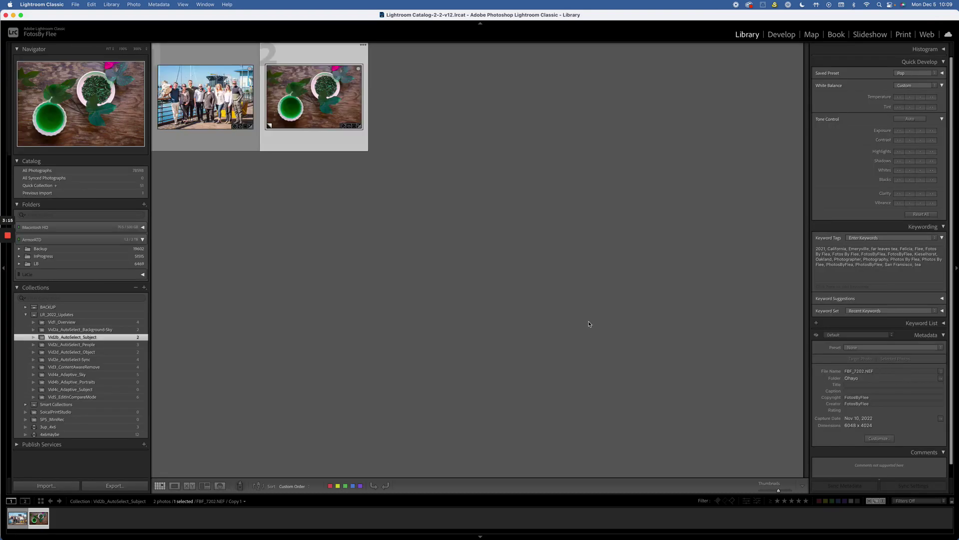
# - In Vid2c_AutoSelect_People, start a Select People mask for the groom, Person 2
pyautogui.click(75, 344)
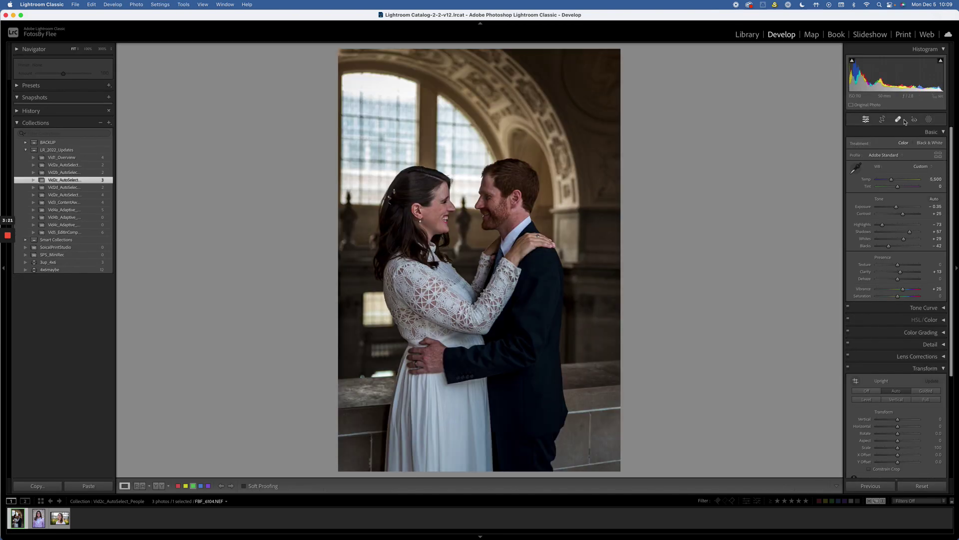
pyautogui.click(928, 120)
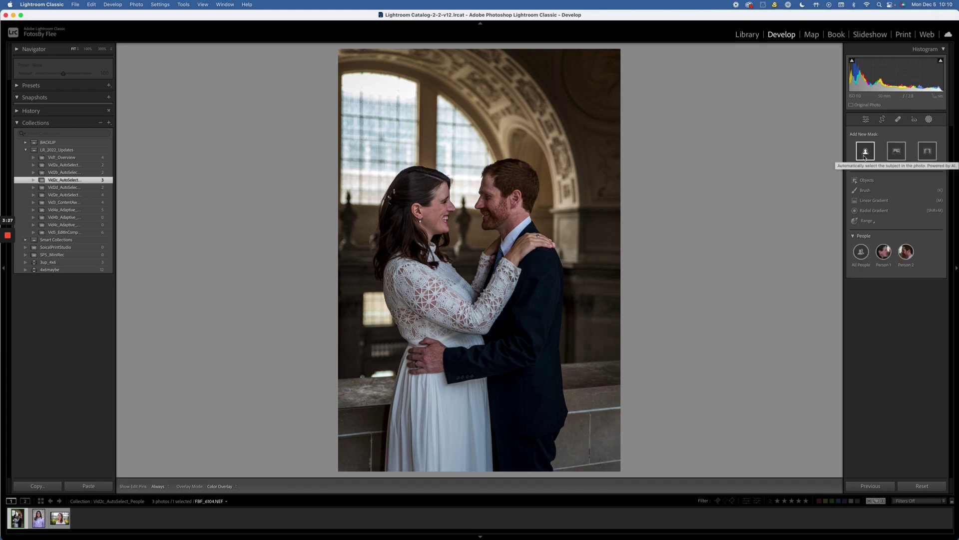
pyautogui.click(885, 256)
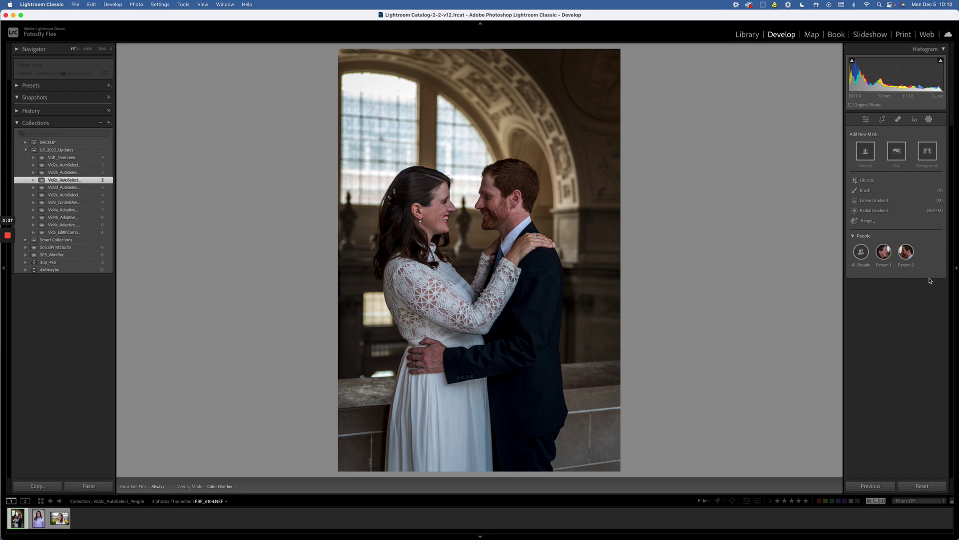
pyautogui.click(906, 252)
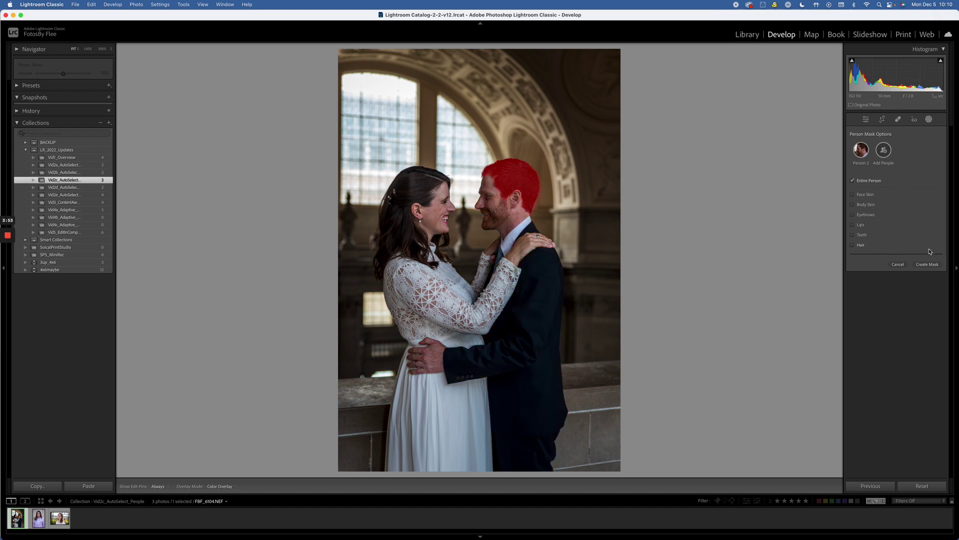
pyautogui.click(928, 264)
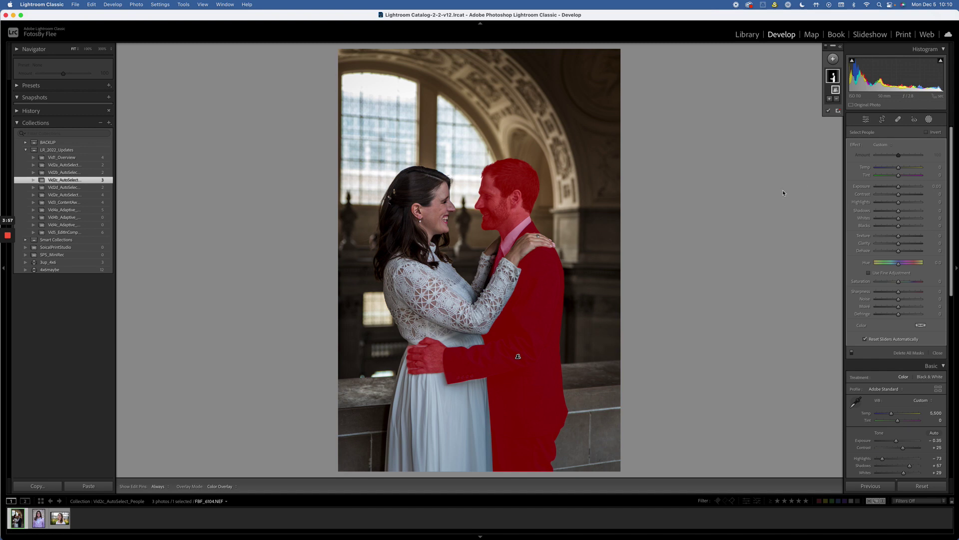
# - Set the groom's mask to Exposure 0.63, Temp 10 and Saturation 10
pyautogui.moveTo(900, 188); pyautogui.dragTo(902, 169)
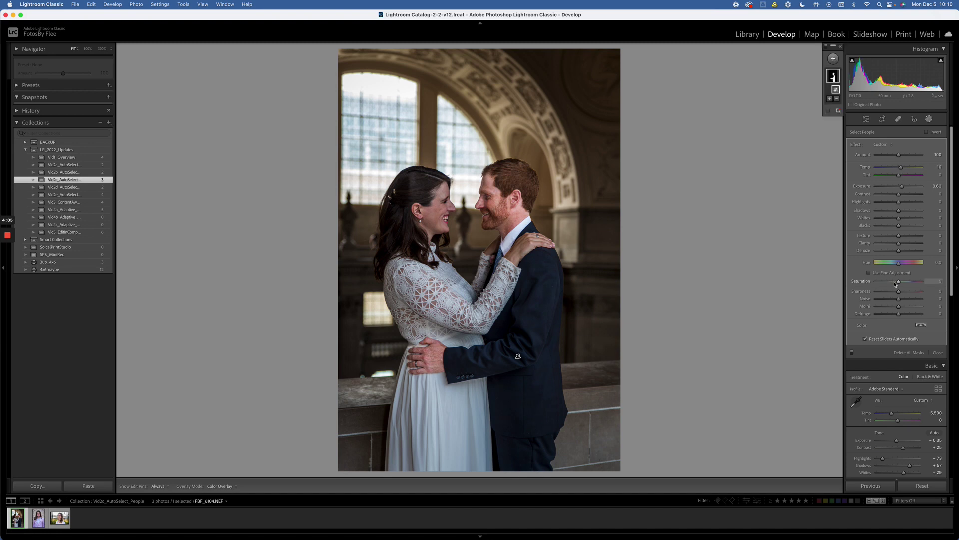
pyautogui.moveTo(899, 282); pyautogui.dragTo(900, 286)
pyautogui.moveTo(832, 82)
# - Add a Select People mask for the bride, Person 1, with Exposure 0.36
pyautogui.click(832, 59)
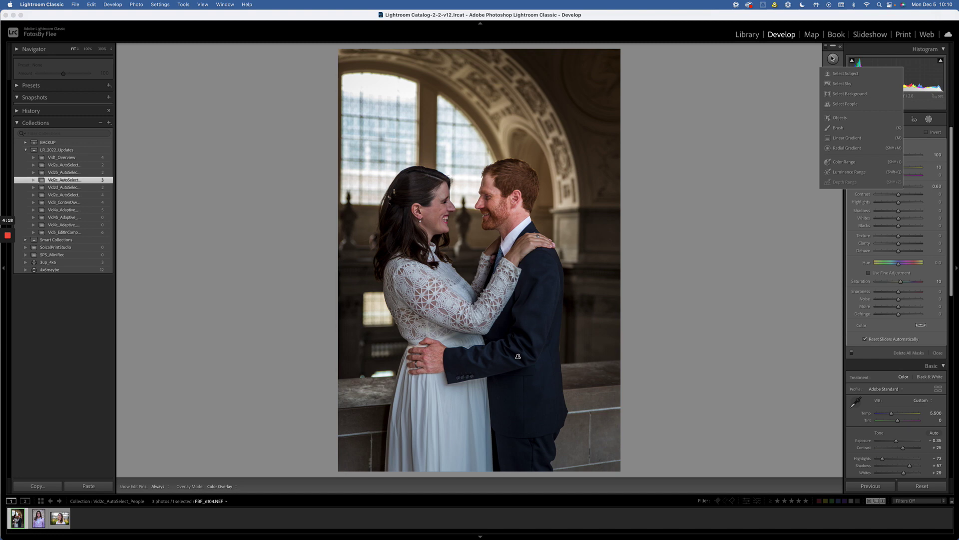
pyautogui.click(844, 105)
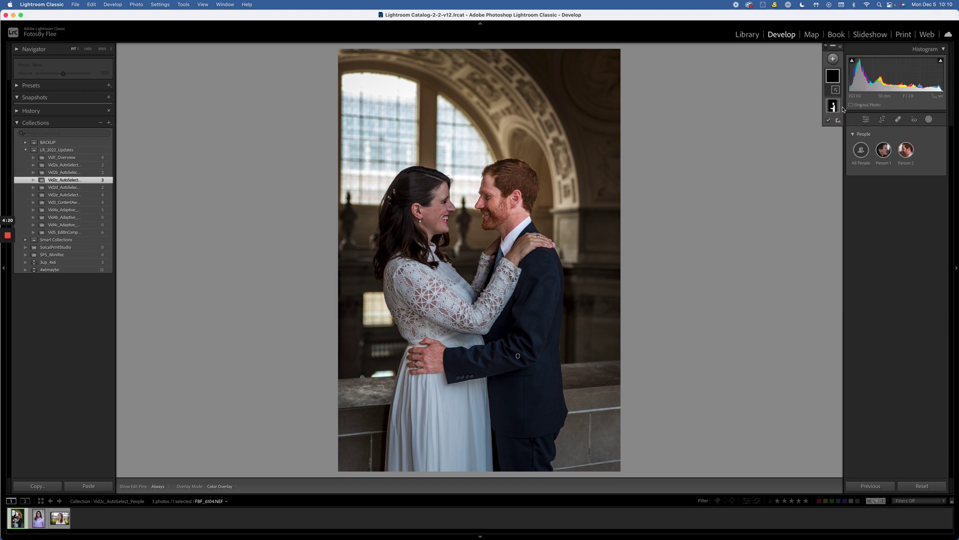
pyautogui.click(883, 152)
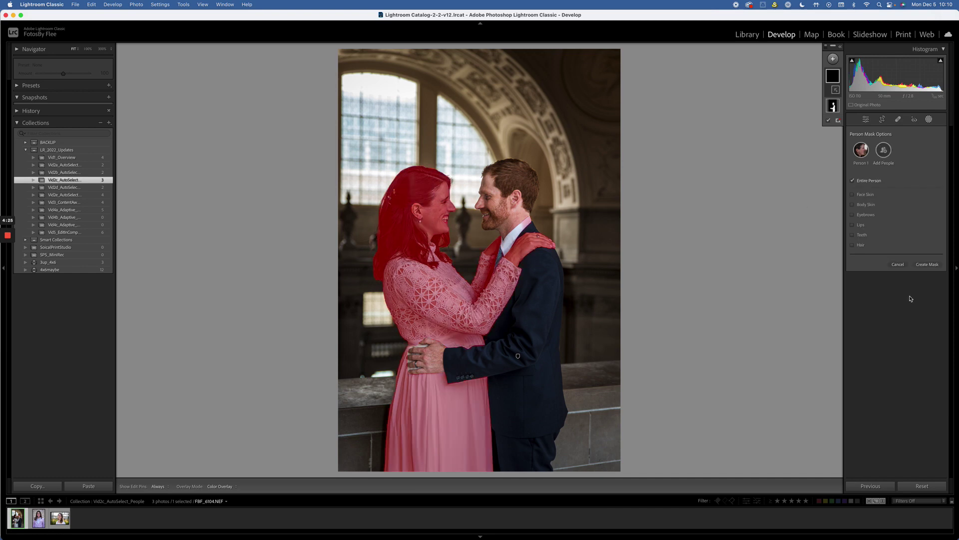
pyautogui.click(921, 266)
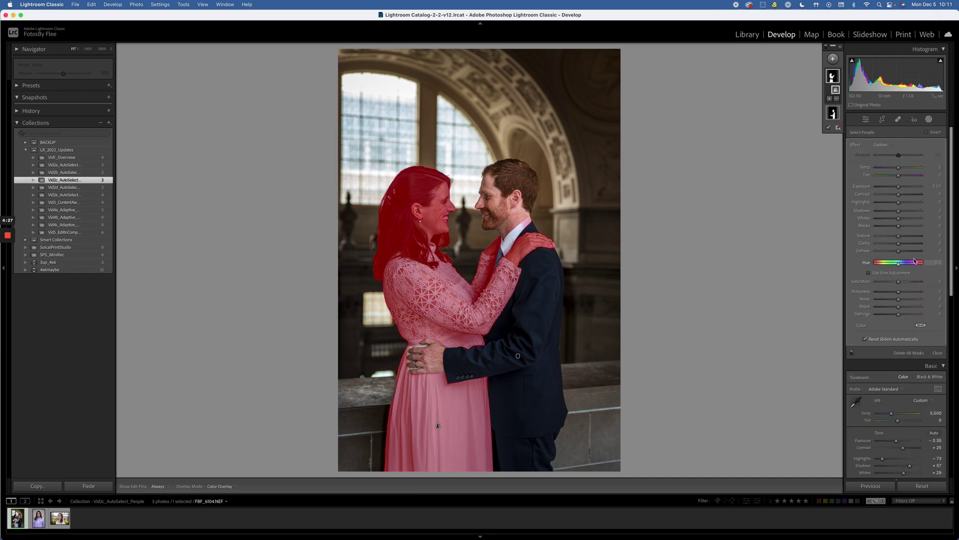
pyautogui.moveTo(899, 186); pyautogui.dragTo(901, 190)
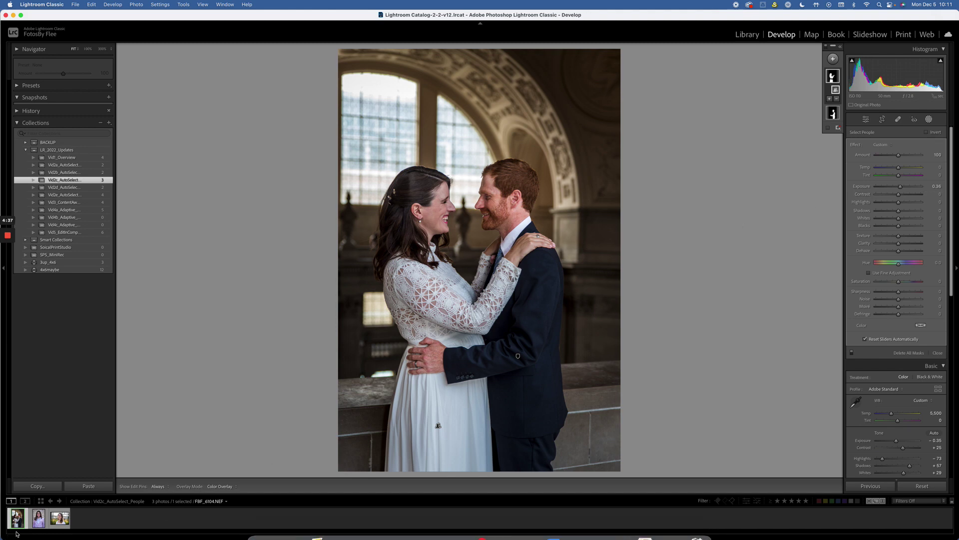
pyautogui.click(40, 525)
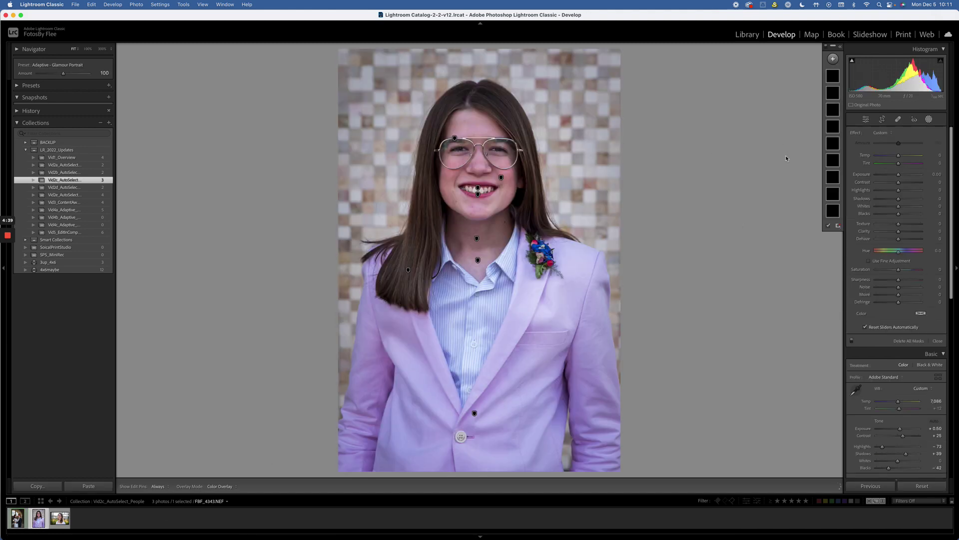
# - On the pink-jacket portrait, set the teeth mask to Saturation −76 and Exposure 0.57
pyautogui.click(930, 121)
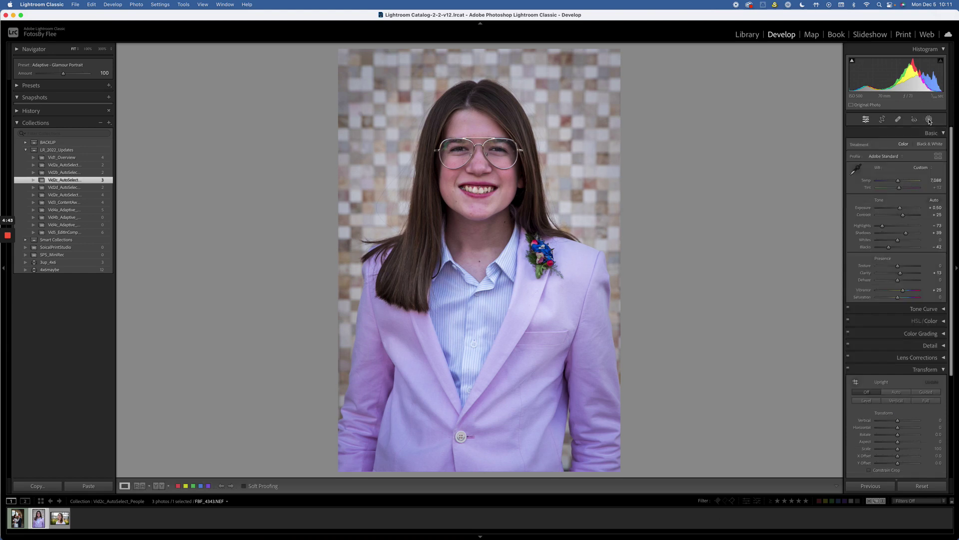
pyautogui.click(930, 121)
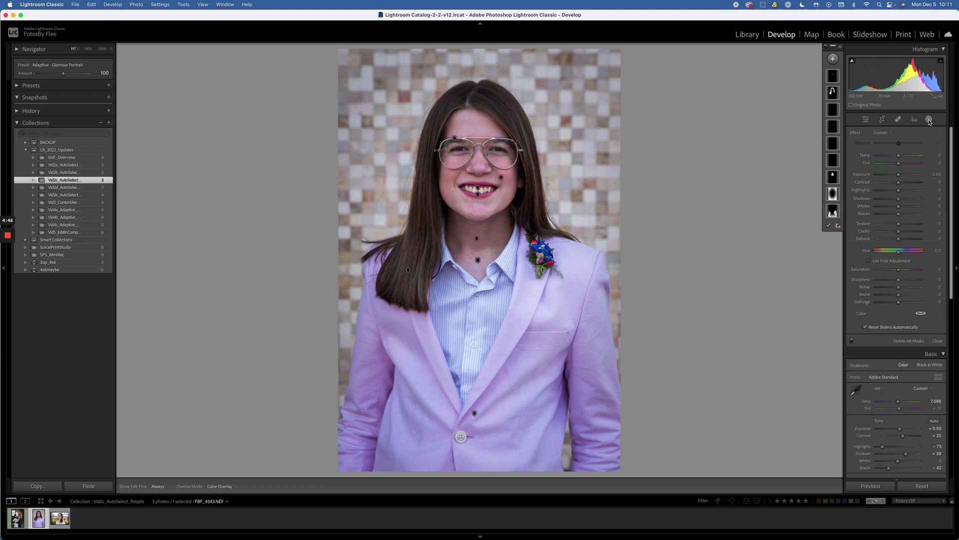
pyautogui.click(831, 78)
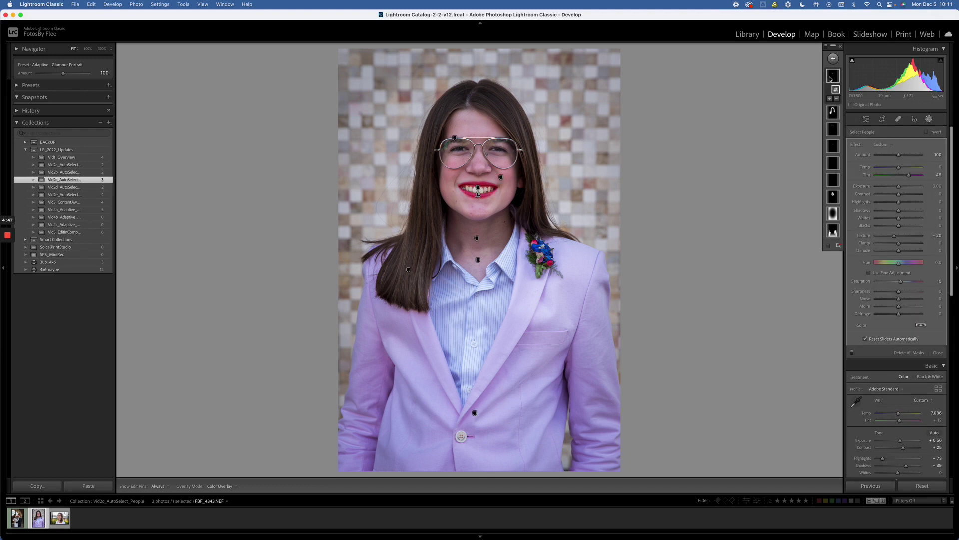
pyautogui.moveTo(833, 117)
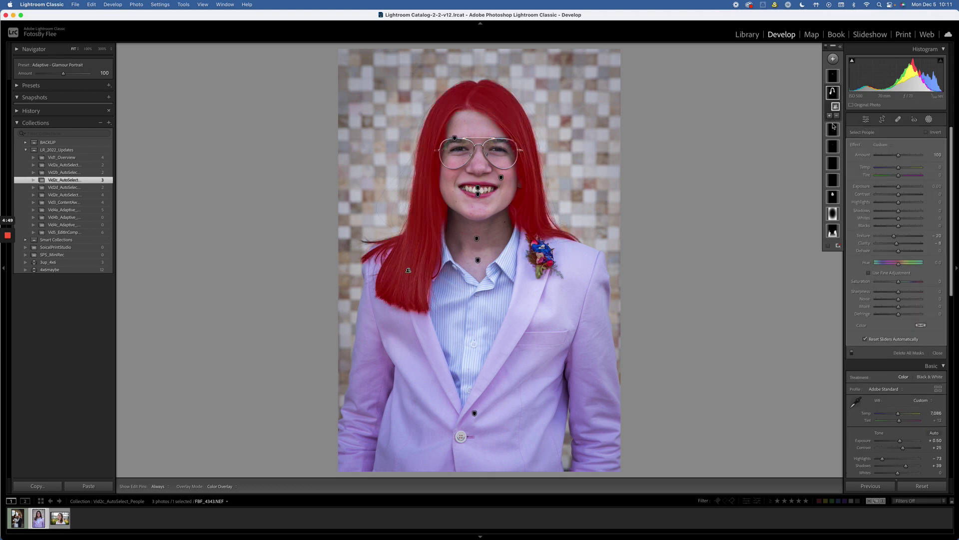
pyautogui.moveTo(833, 150)
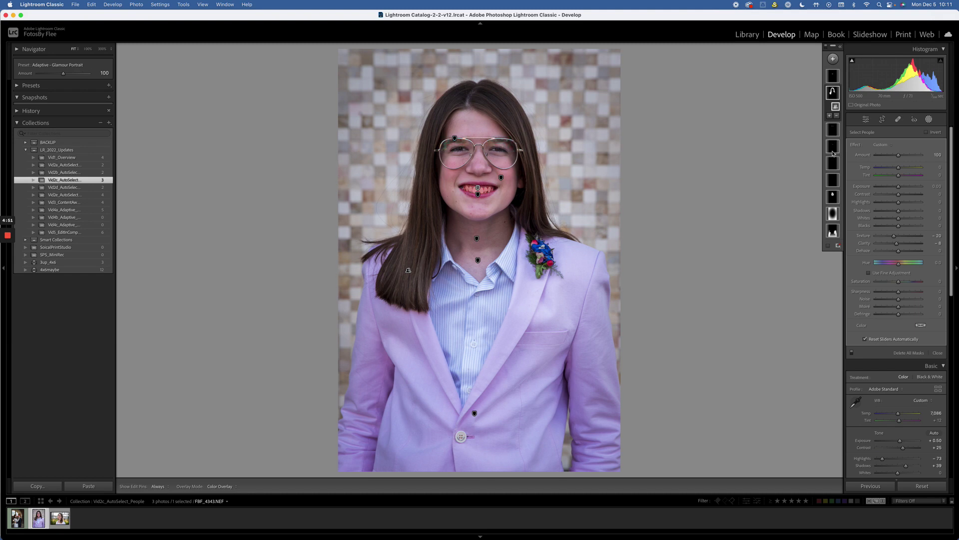
pyautogui.click(833, 147)
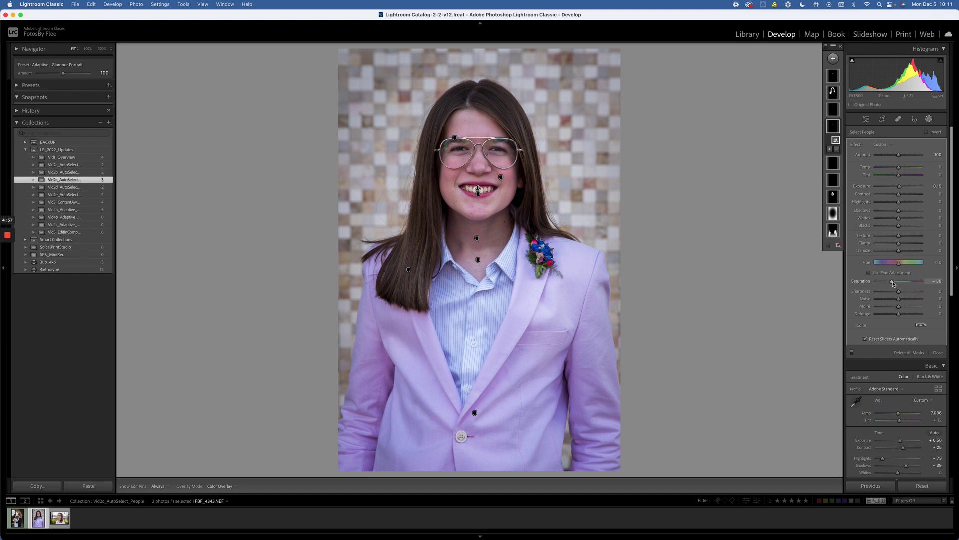
pyautogui.moveTo(893, 284); pyautogui.dragTo(881, 282)
pyautogui.moveTo(899, 187); pyautogui.dragTo(902, 188)
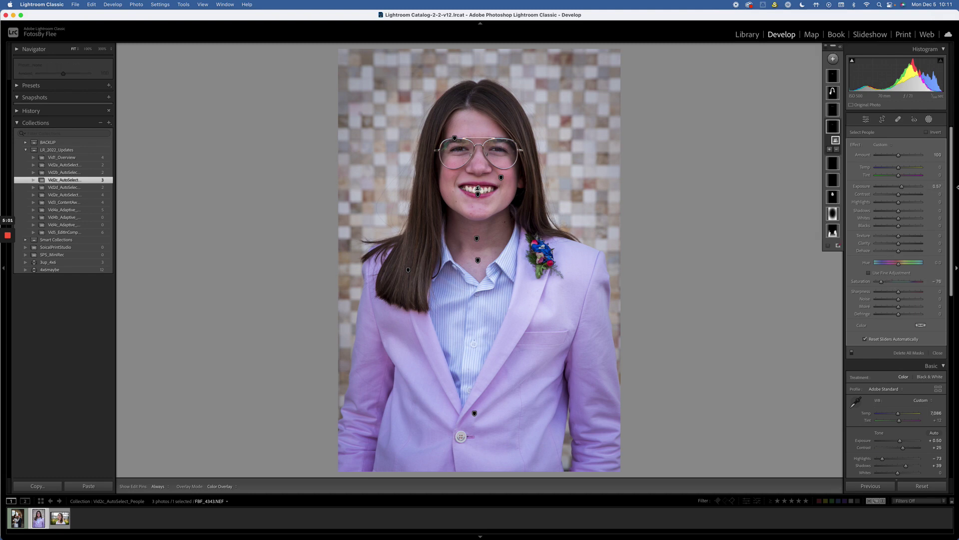
pyautogui.click(56, 514)
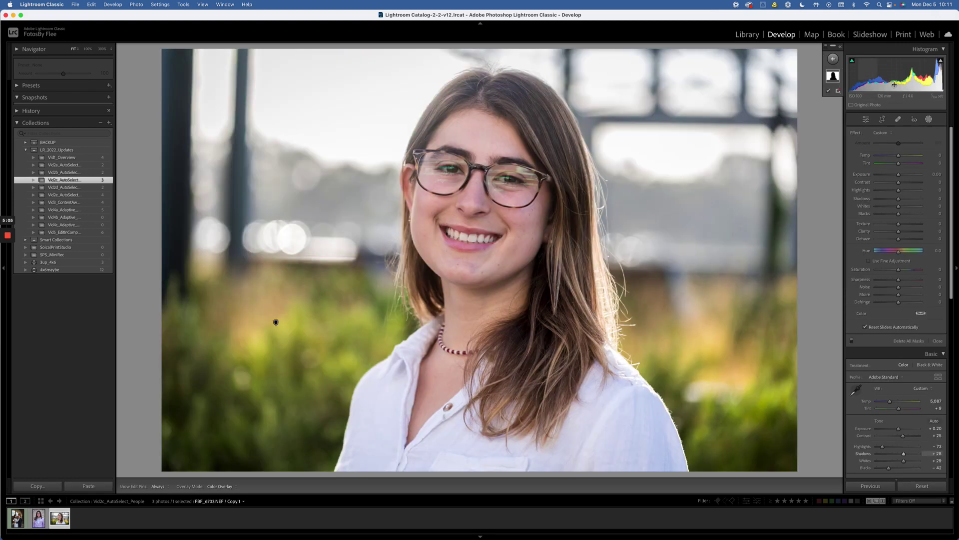
# - Create a Select People mask of Person 1 limited to Face Skin
pyautogui.click(929, 119)
pyautogui.click(929, 119)
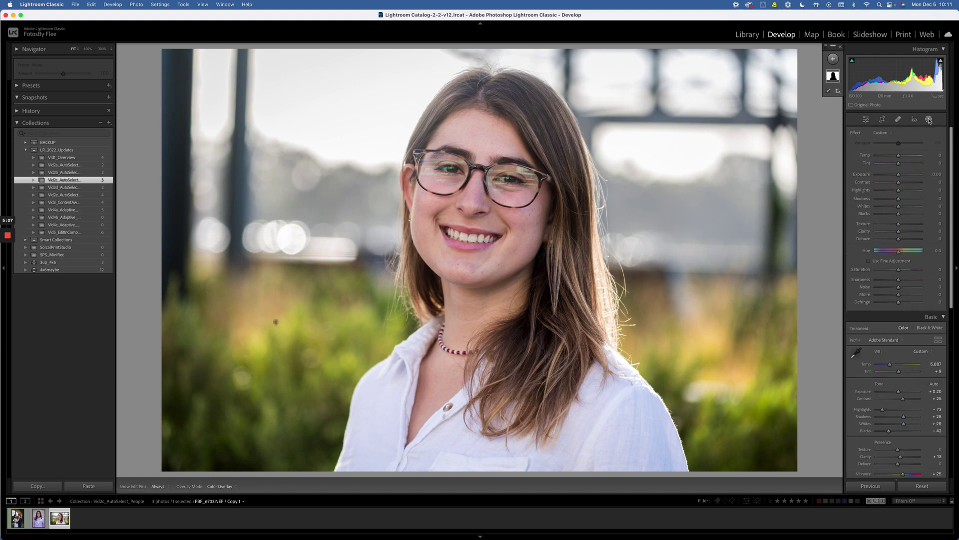
pyautogui.moveTo(832, 76)
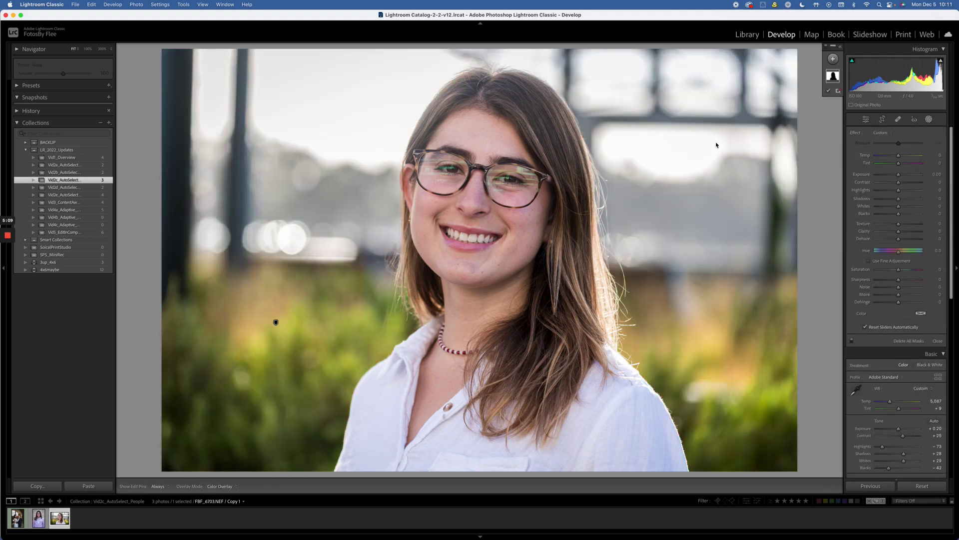
pyautogui.click(833, 59)
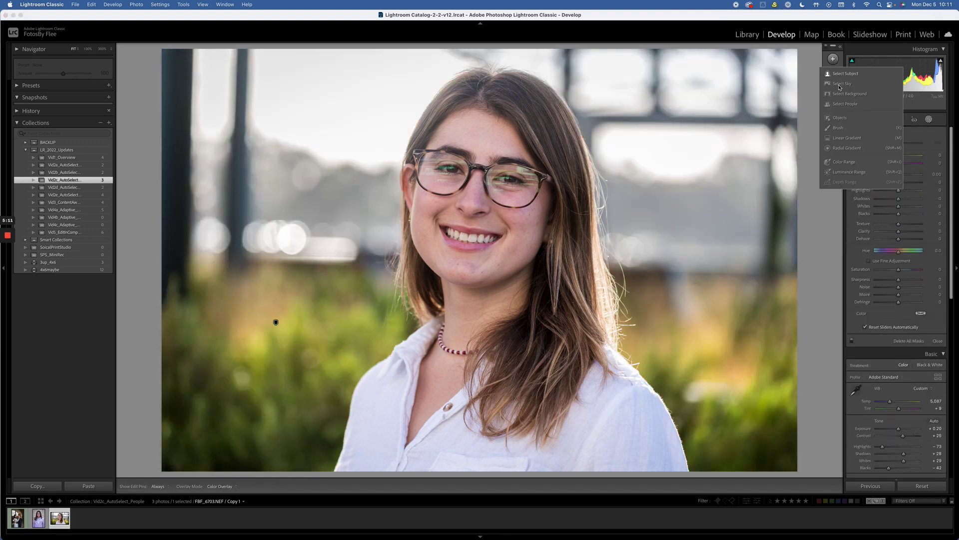
pyautogui.click(838, 104)
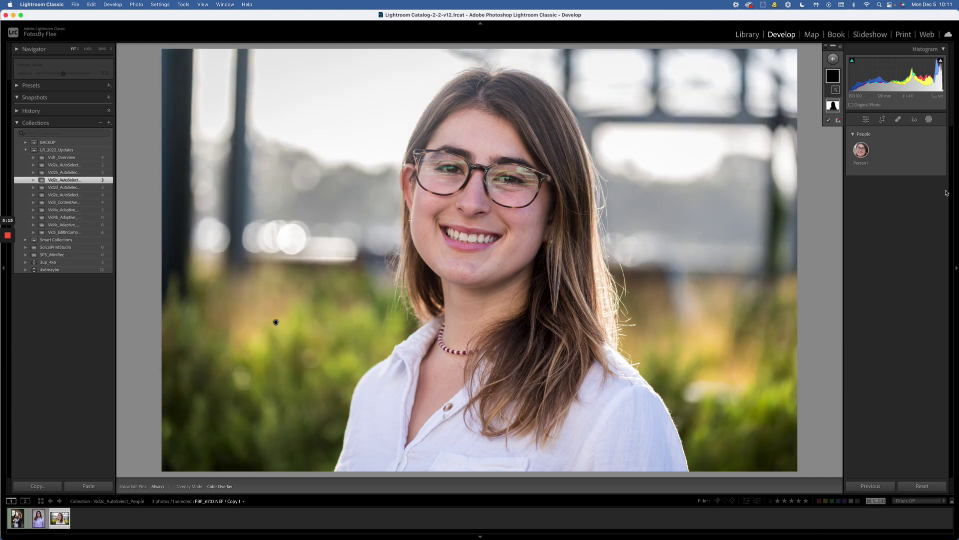
pyautogui.click(861, 152)
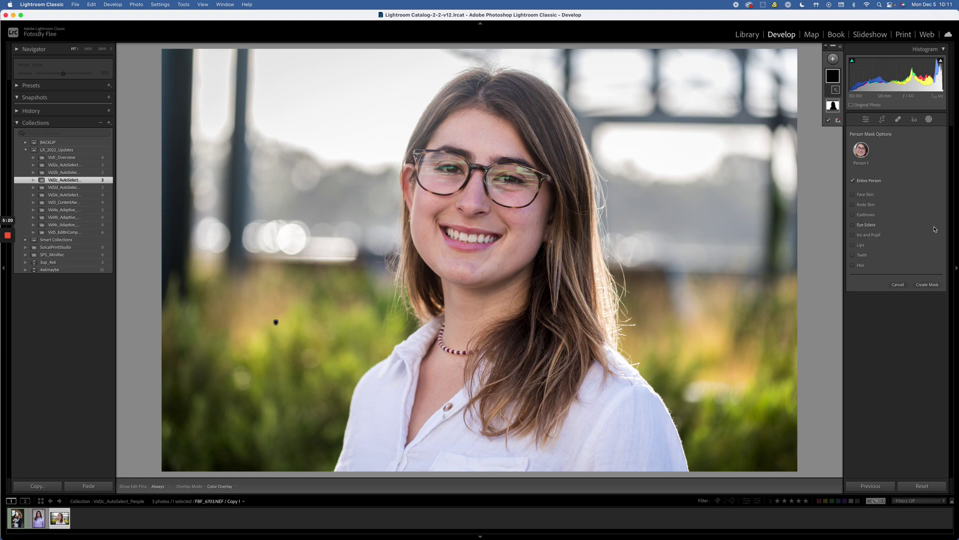
pyautogui.click(863, 195)
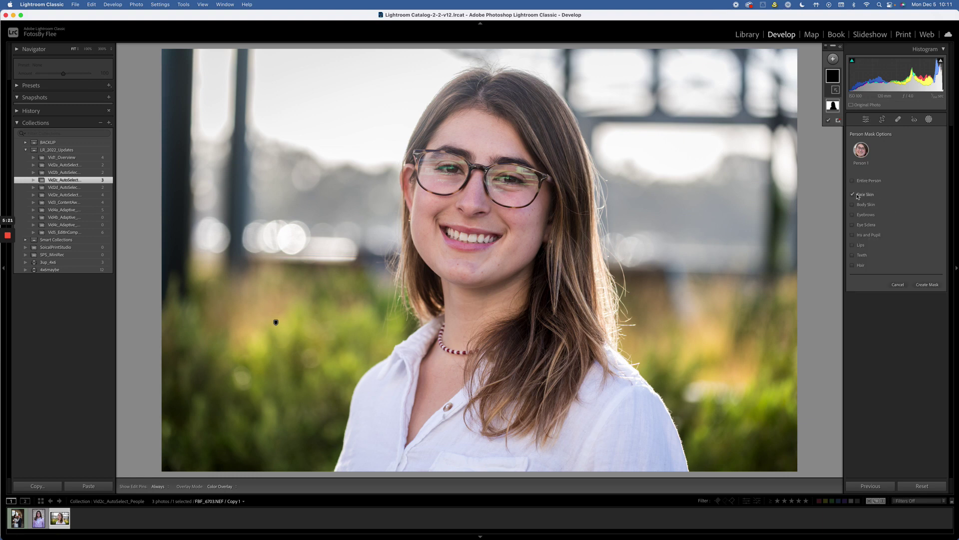
pyautogui.click(927, 285)
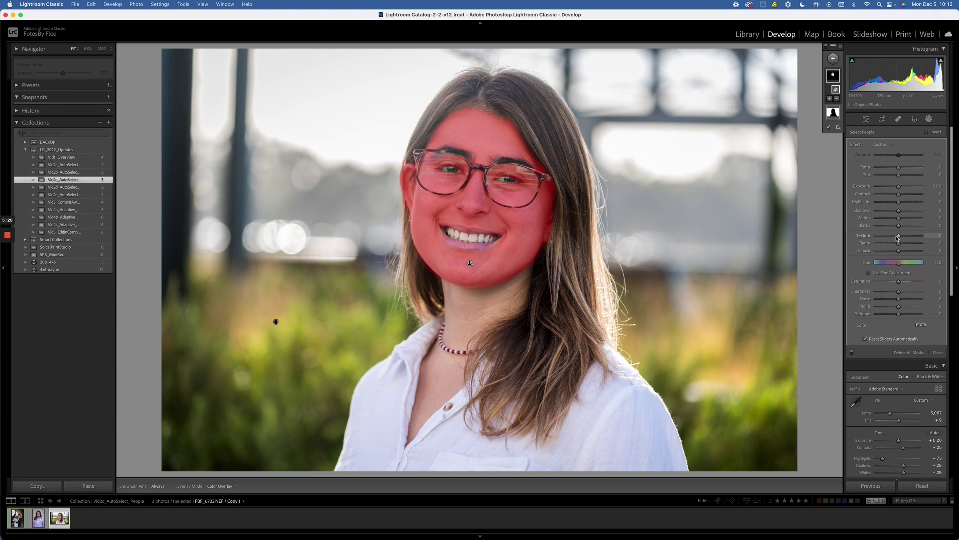
# - Lower the face skin's Texture to -25, reduce Sharpness, and set Clarity to -14
pyautogui.moveTo(899, 235); pyautogui.dragTo(898, 236)
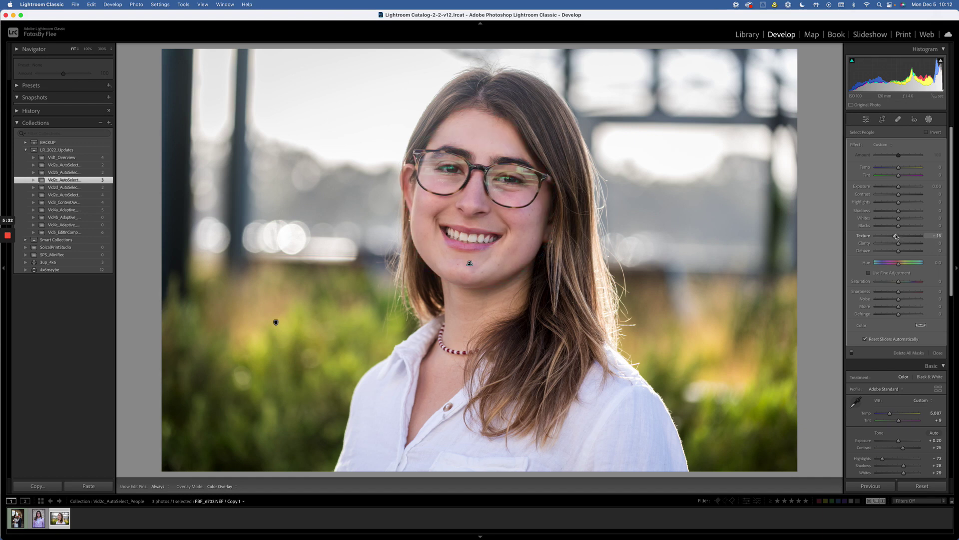
pyautogui.moveTo(896, 237); pyautogui.dragTo(891, 236)
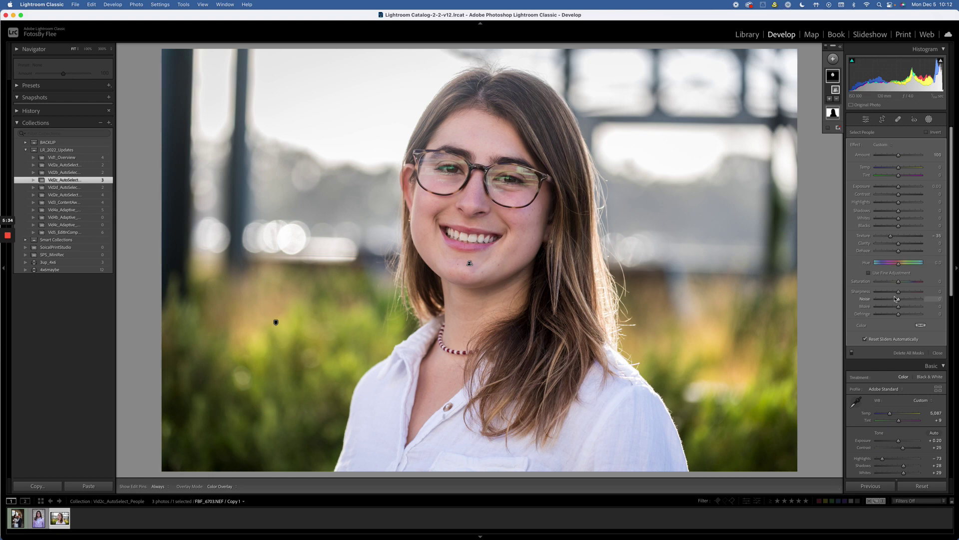
pyautogui.moveTo(898, 293); pyautogui.dragTo(897, 294)
pyautogui.moveTo(898, 244); pyautogui.dragTo(897, 245)
pyautogui.click(61, 187)
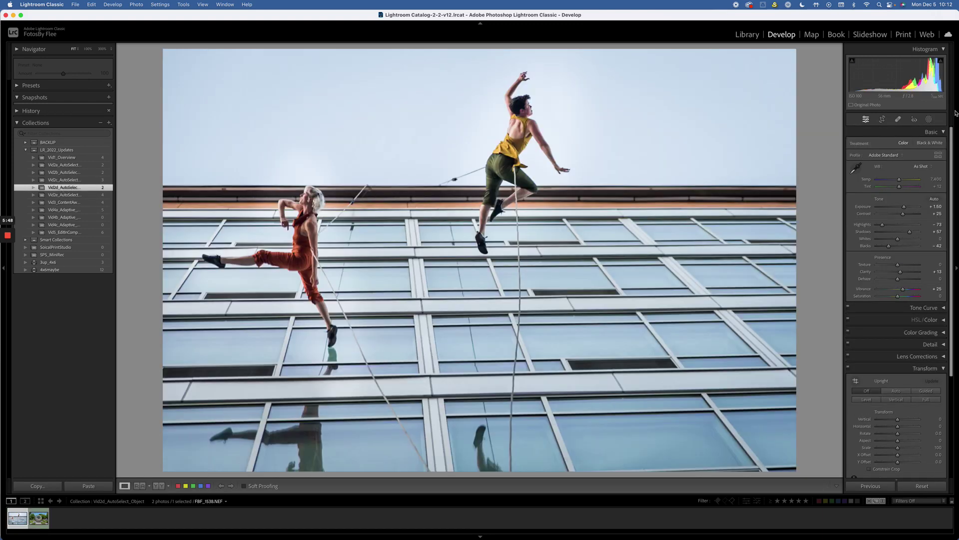
# - Add an Objects mask by drawing a rectangle around the upper dancer in the yellow top
pyautogui.click(930, 119)
pyautogui.click(833, 59)
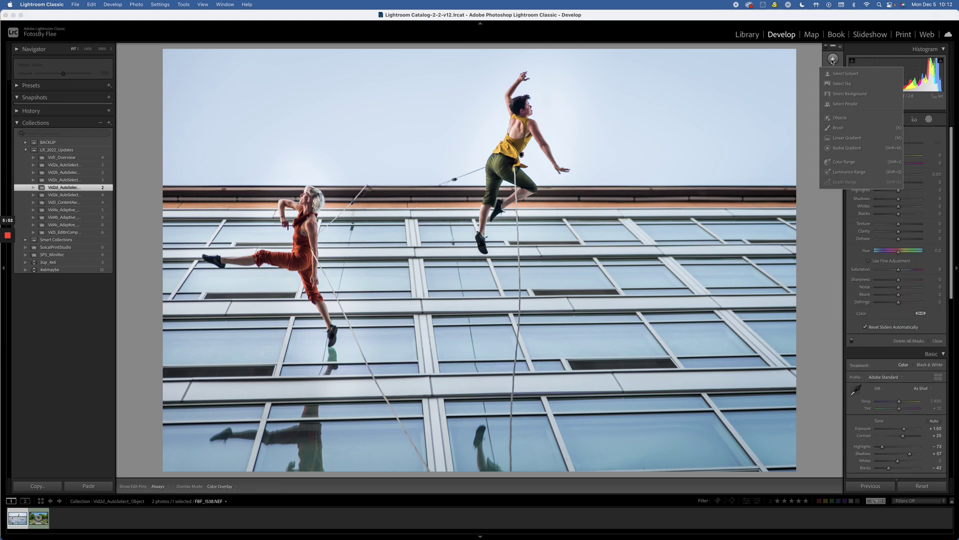
pyautogui.click(839, 119)
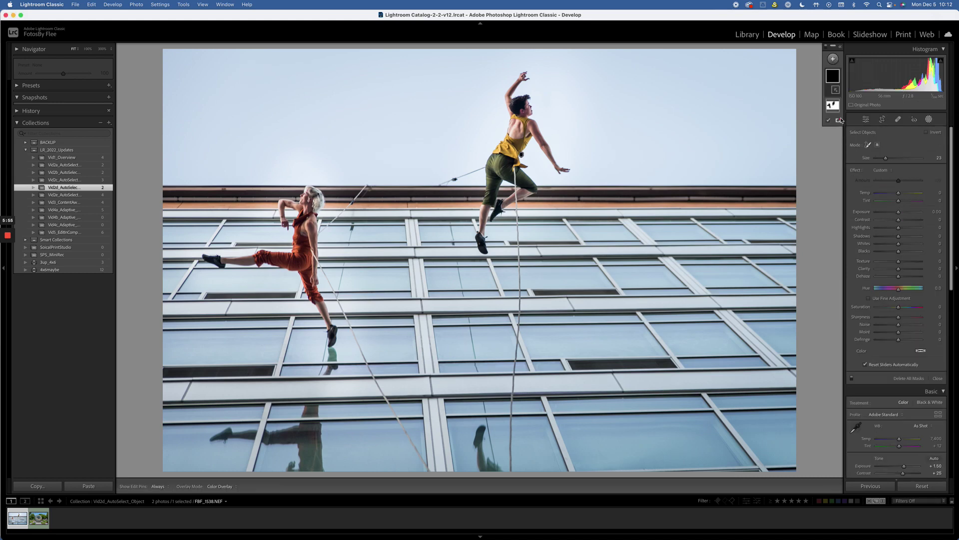
pyautogui.click(877, 145)
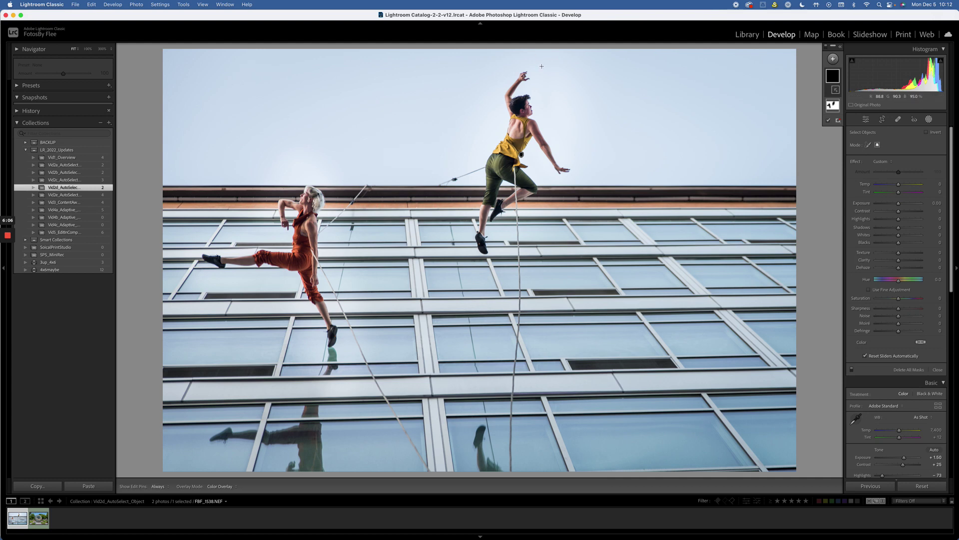
pyautogui.moveTo(584, 58); pyautogui.dragTo(461, 265)
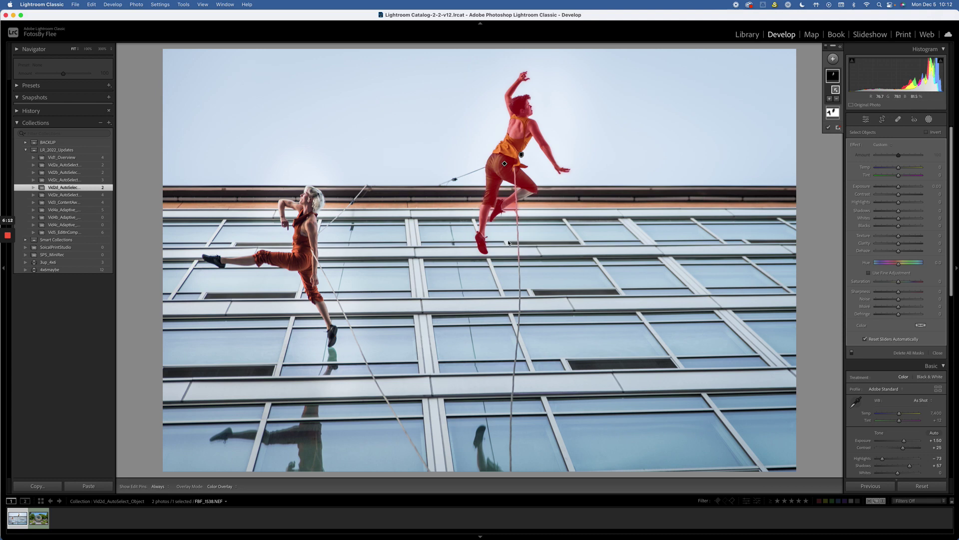
# - Add an erasing Brush to the climber's mask to refine its edges
pyautogui.click(830, 99)
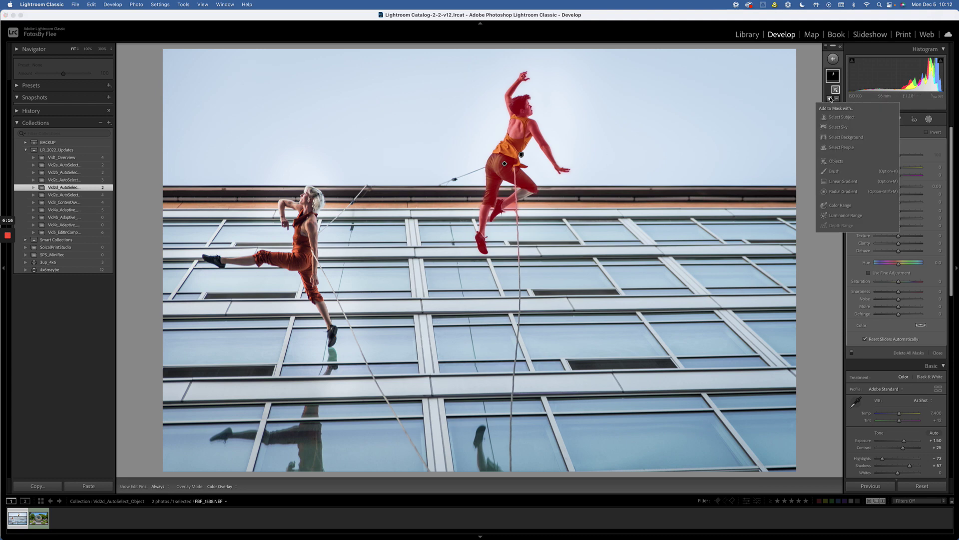
pyautogui.click(834, 172)
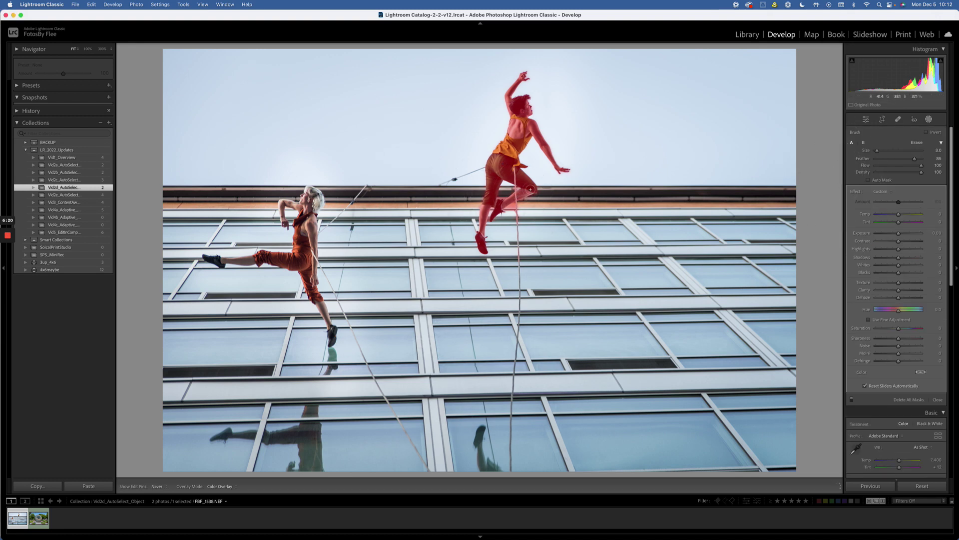
pyautogui.press('alt')
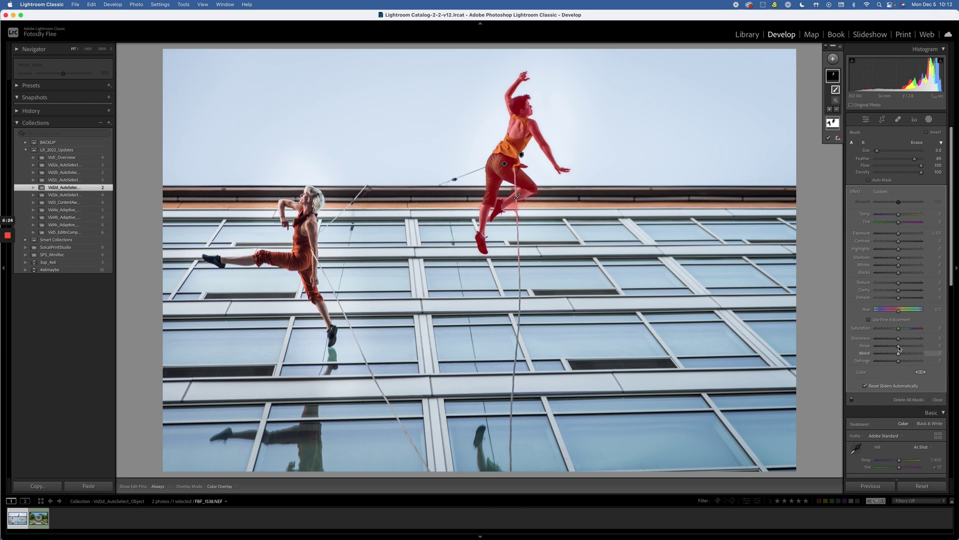
# - Turn the climber's outfit green with mask Hue 93.6 and darken it to Exposure -1.83
pyautogui.moveTo(900, 310); pyautogui.dragTo(905, 311)
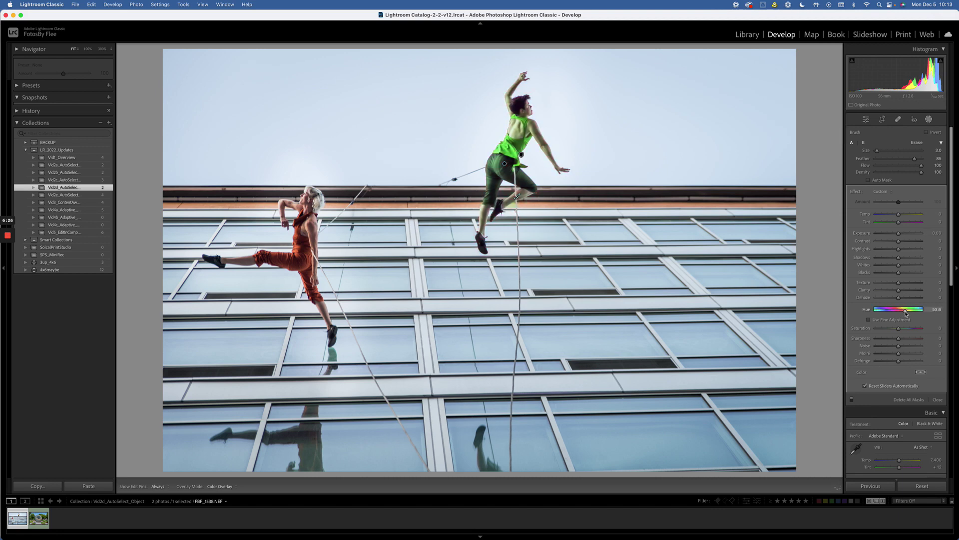
pyautogui.moveTo(895, 232); pyautogui.dragTo(890, 233)
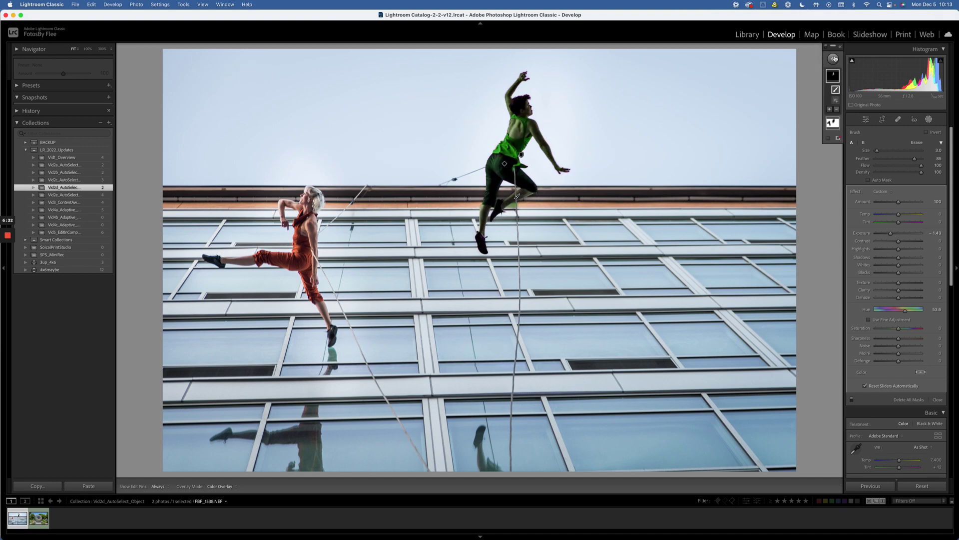
pyautogui.click(833, 58)
# - Create a new Objects mask by brushing over the lower-left dancer
pyautogui.click(840, 119)
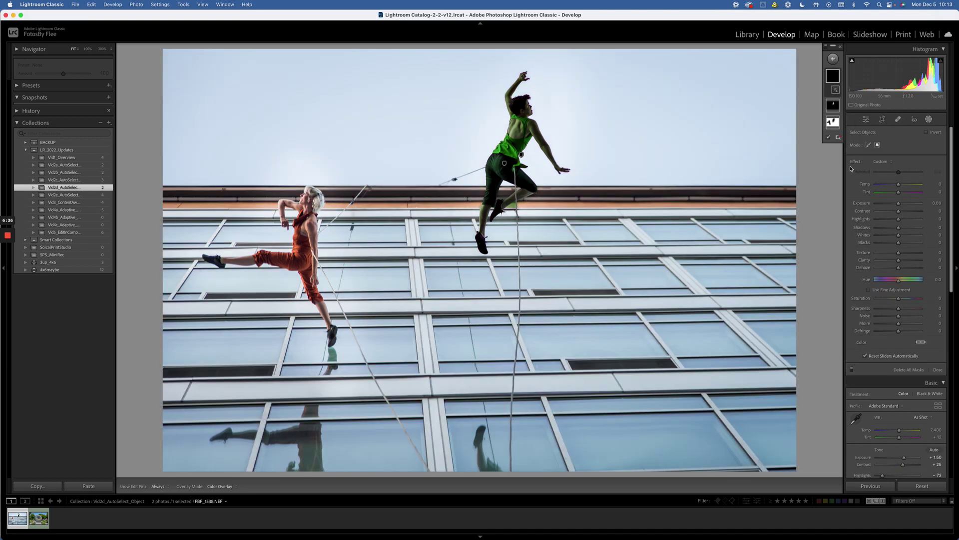
pyautogui.click(869, 146)
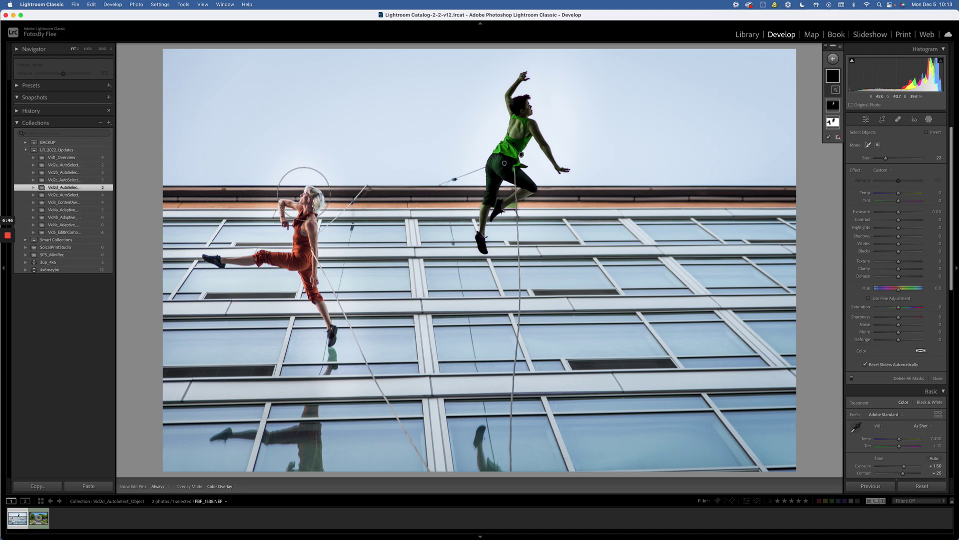
pyautogui.moveTo(310, 205)
pyautogui.mouseDown()
pyautogui.moveTo(292, 212)
pyautogui.moveTo(313, 231)
pyautogui.moveTo(294, 247)
pyautogui.moveTo(314, 271)
pyautogui.moveTo(307, 285)
pyautogui.moveTo(327, 334)
pyautogui.moveTo(306, 258)
pyautogui.moveTo(211, 250)
pyautogui.moveTo(276, 263)
pyautogui.mouseUp()
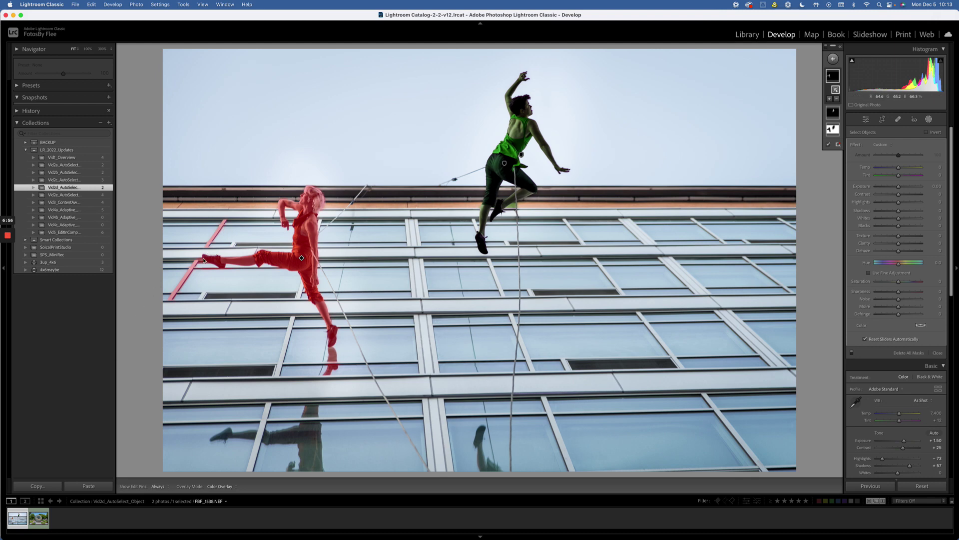
# - Subtract with a Brush to erase the stray mask along the window frame
pyautogui.click(837, 99)
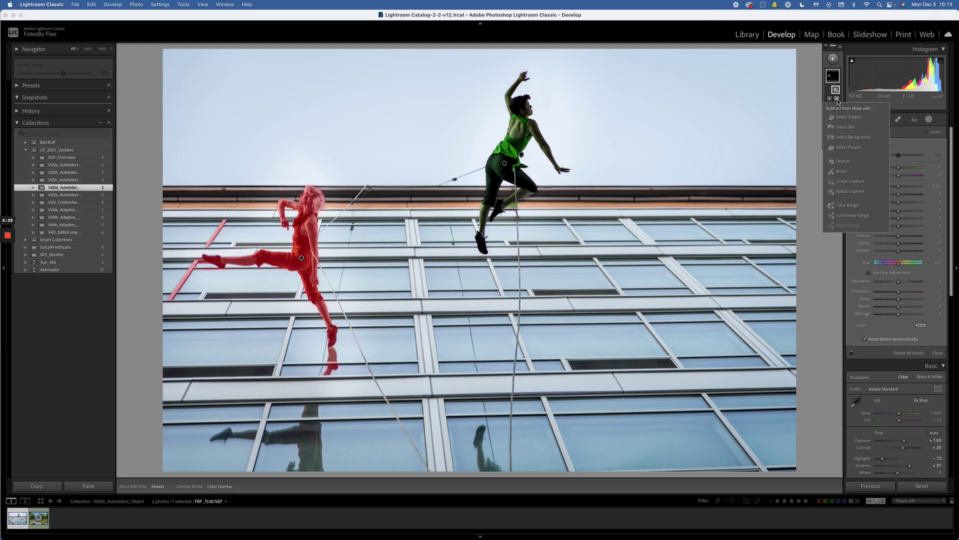
pyautogui.click(841, 171)
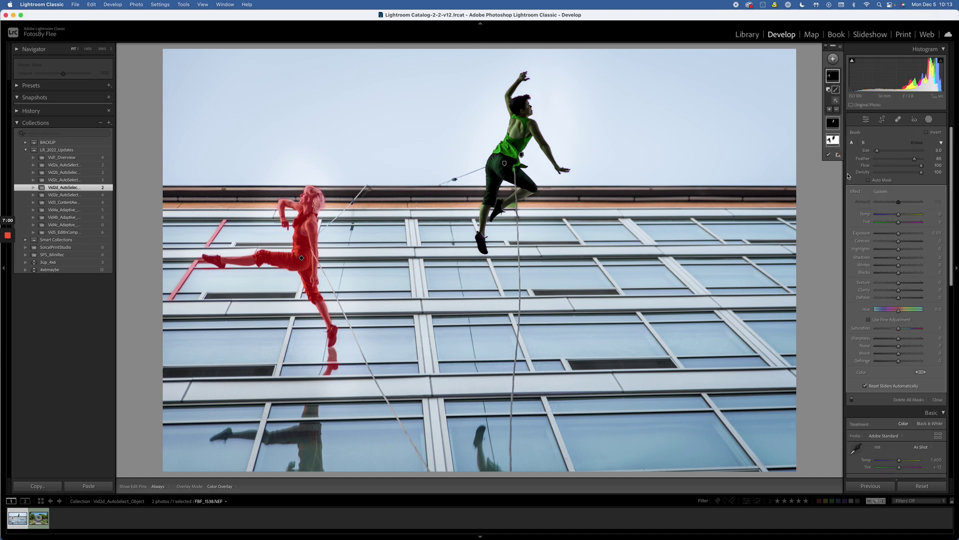
pyautogui.moveTo(209, 244)
pyautogui.mouseDown()
pyautogui.moveTo(230, 210)
pyautogui.moveTo(144, 308)
pyautogui.moveTo(203, 266)
pyautogui.moveTo(191, 261)
pyautogui.moveTo(176, 301)
pyautogui.moveTo(157, 315)
pyautogui.moveTo(190, 274)
pyautogui.moveTo(168, 305)
pyautogui.mouseUp()
pyautogui.press('h')
pyautogui.press('h')
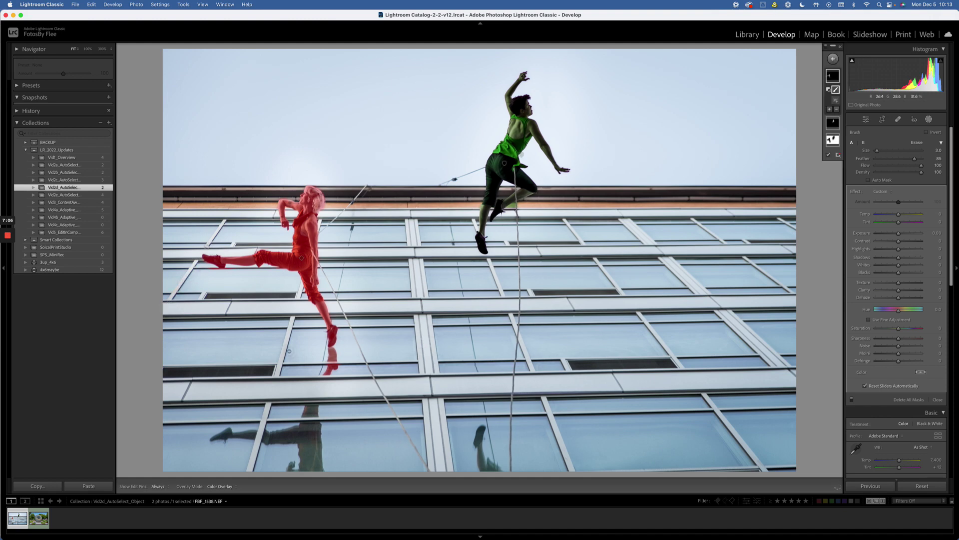
pyautogui.press('h')
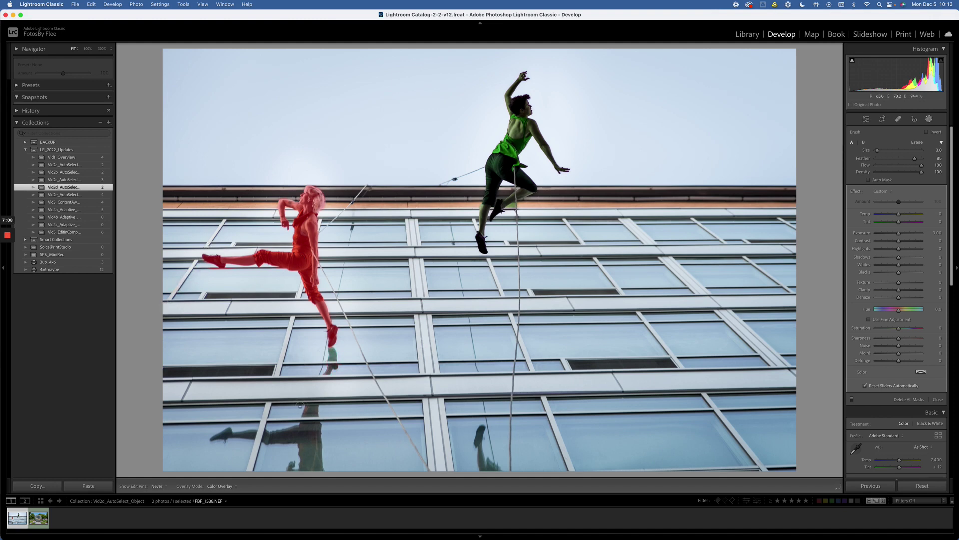
pyautogui.press('h')
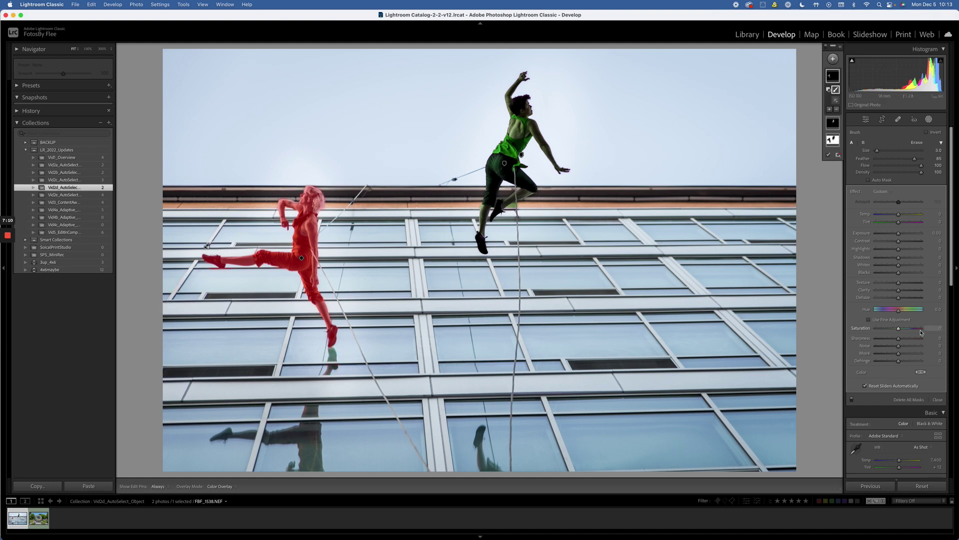
# - Shift the lower dancer's outfit hue to yellow-green and raise its exposure, then close Masking
pyautogui.moveTo(898, 312); pyautogui.dragTo(905, 311)
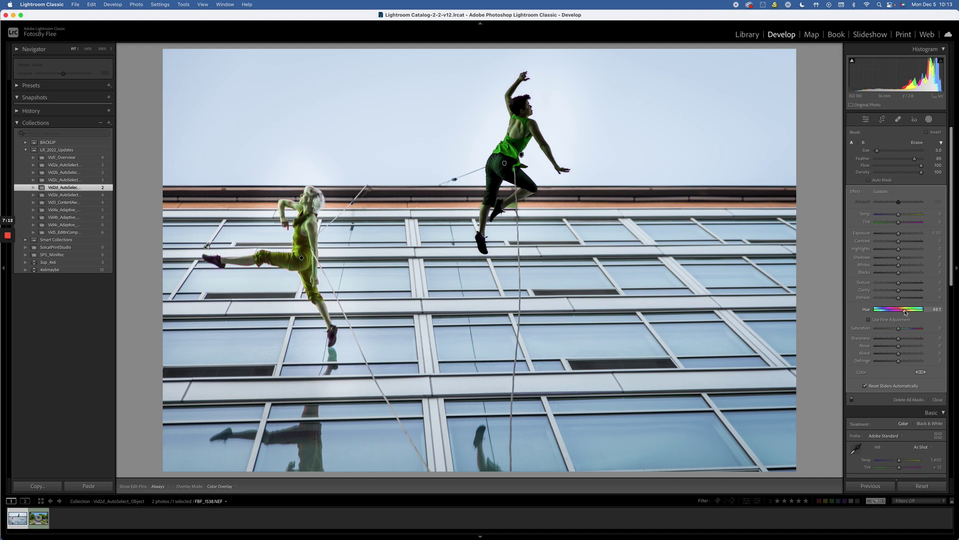
pyautogui.moveTo(899, 233); pyautogui.dragTo(910, 238)
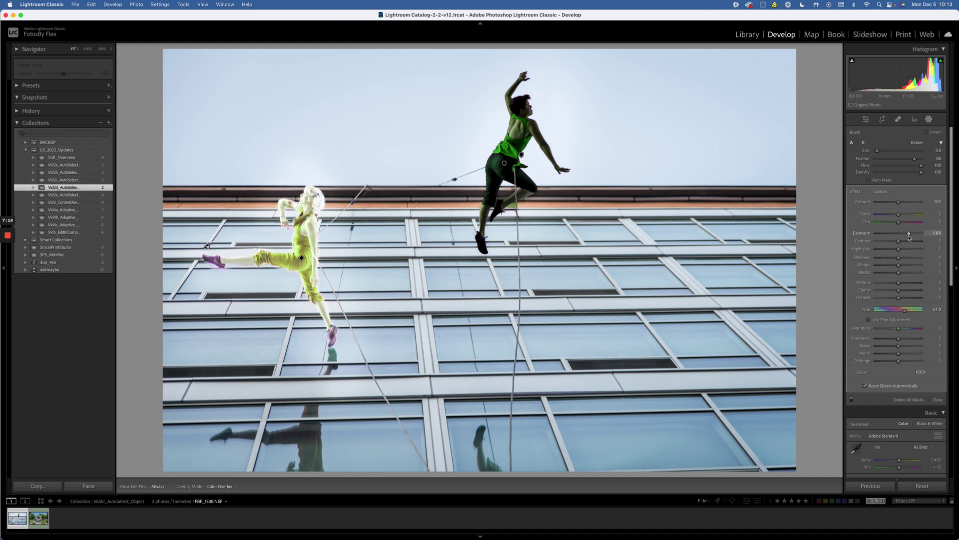
pyautogui.click(927, 123)
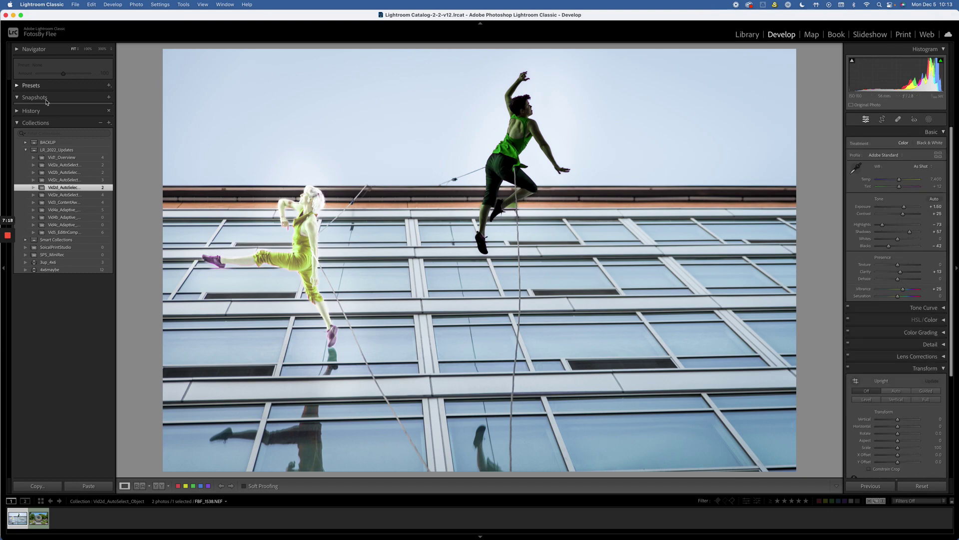
pyautogui.click(75, 195)
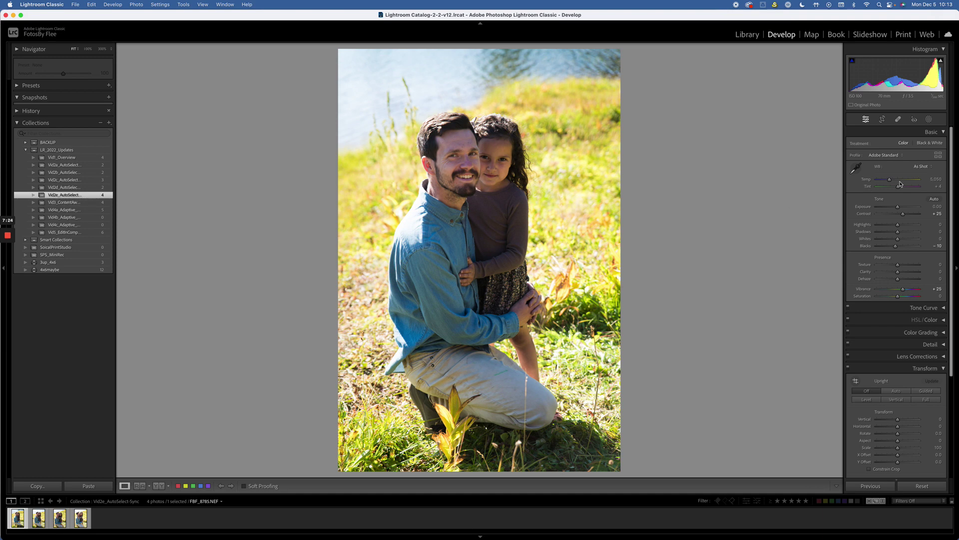
# - Add a Select Subject mask and brighten the father and daughter to Exposure 0.64
pyautogui.click(929, 118)
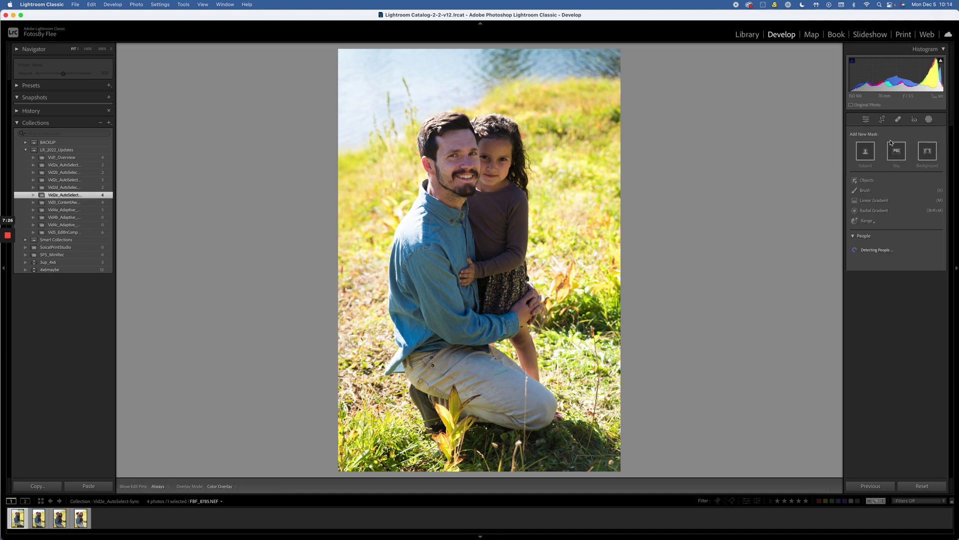
pyautogui.click(866, 151)
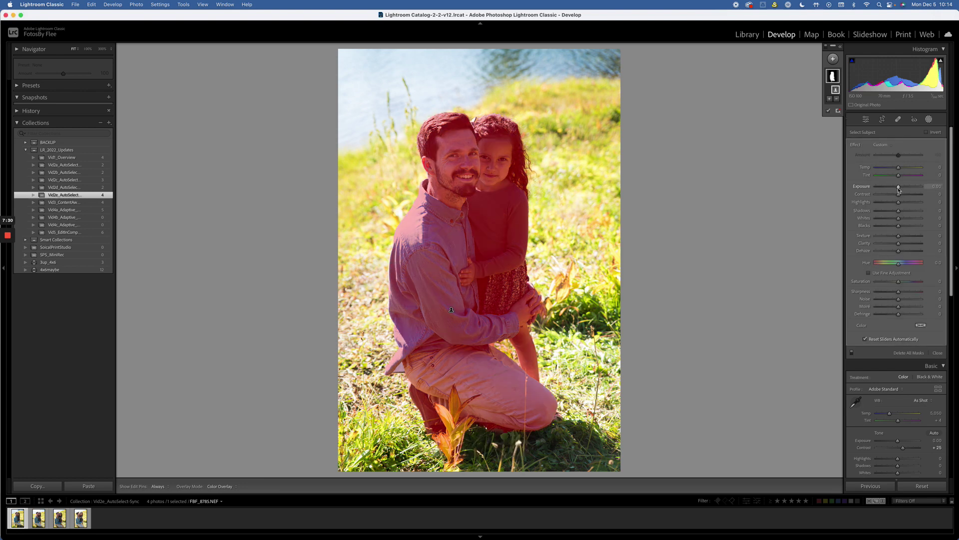
pyautogui.moveTo(898, 190); pyautogui.dragTo(902, 189)
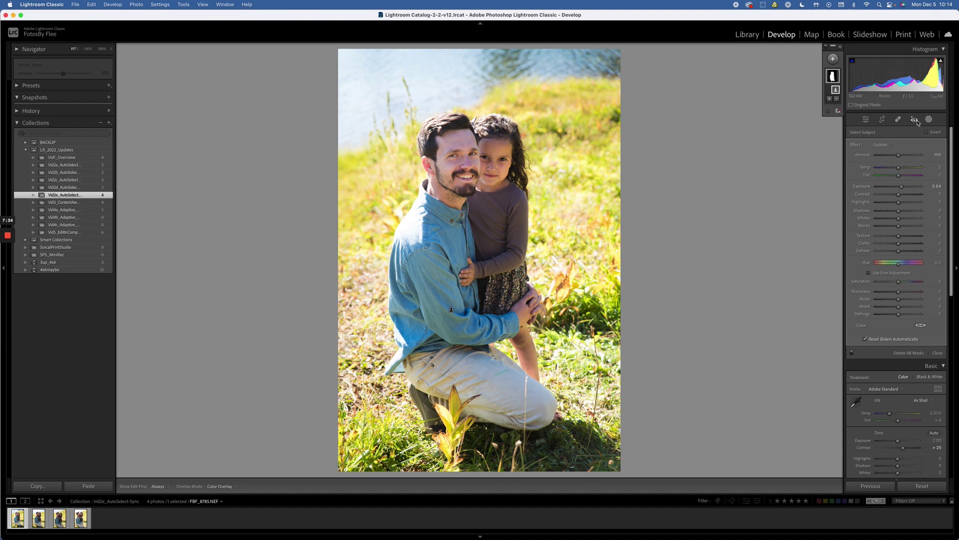
# - Add a Select Background mask and darken the grass behind them to Exposure -1.33
pyautogui.click(833, 59)
pyautogui.click(849, 93)
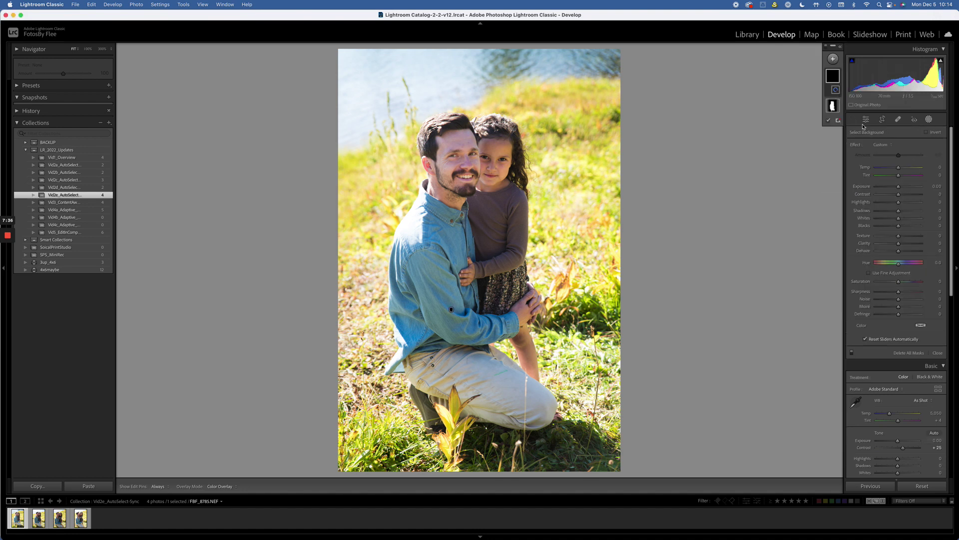
pyautogui.moveTo(899, 186); pyautogui.dragTo(891, 187)
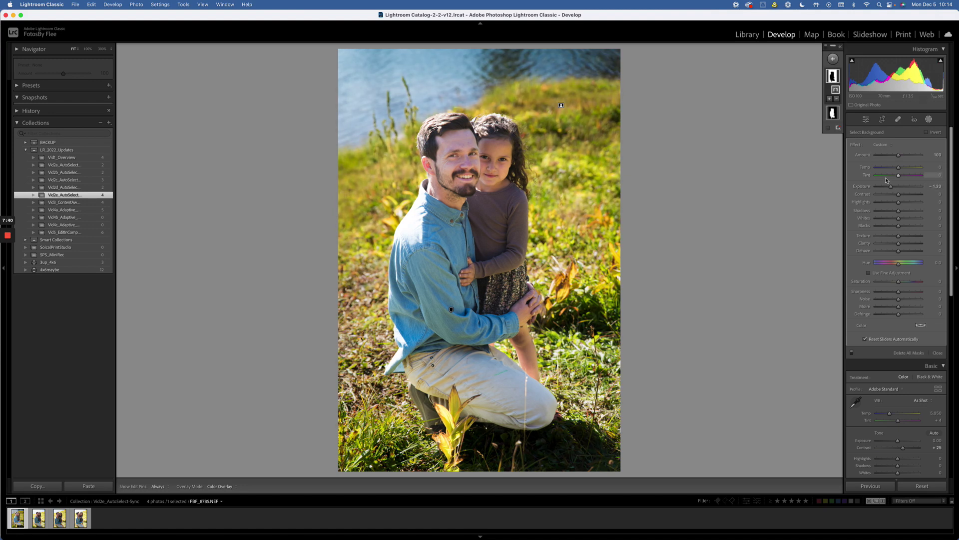
pyautogui.click(929, 120)
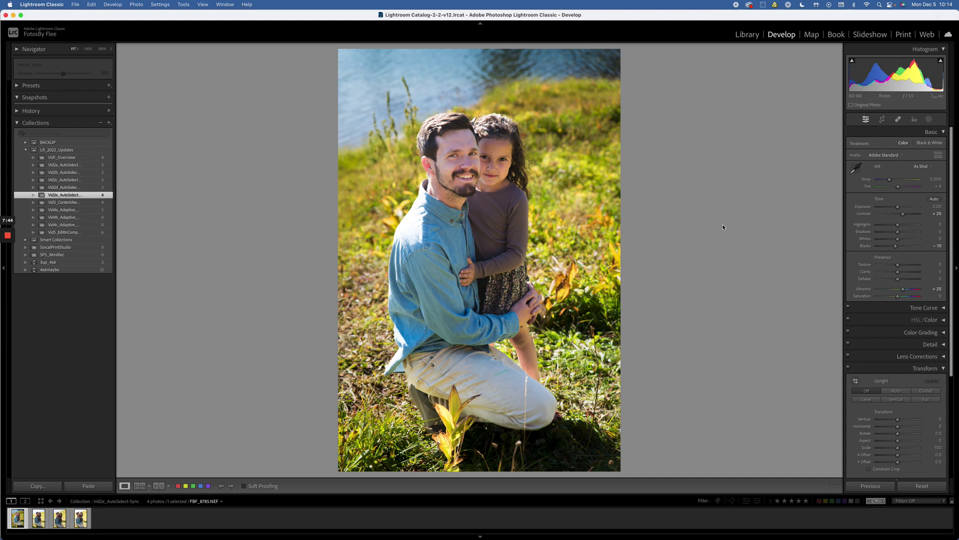
# - Select all four photos and sync Masking (Mask 1 and Mask 2) from the first photo
pyautogui.press('super+a')
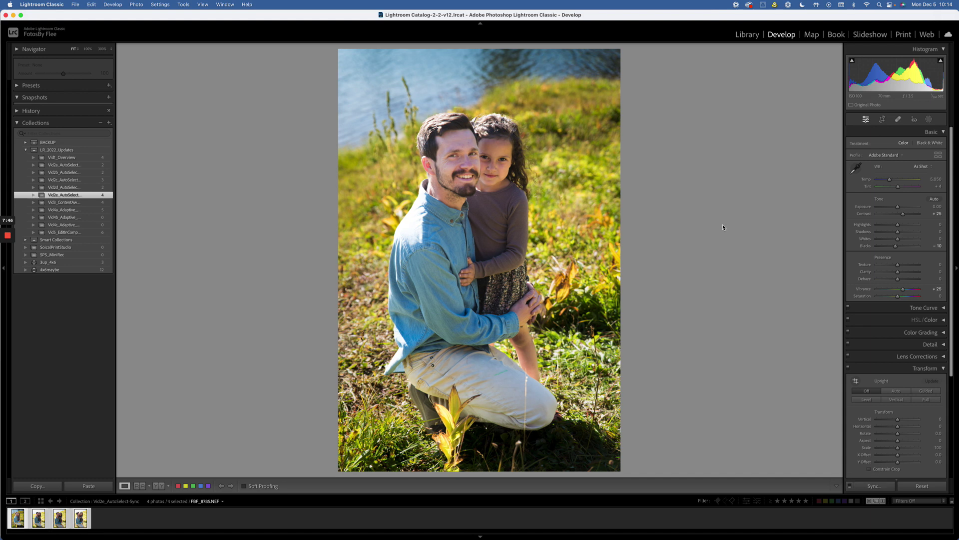
pyautogui.click(874, 486)
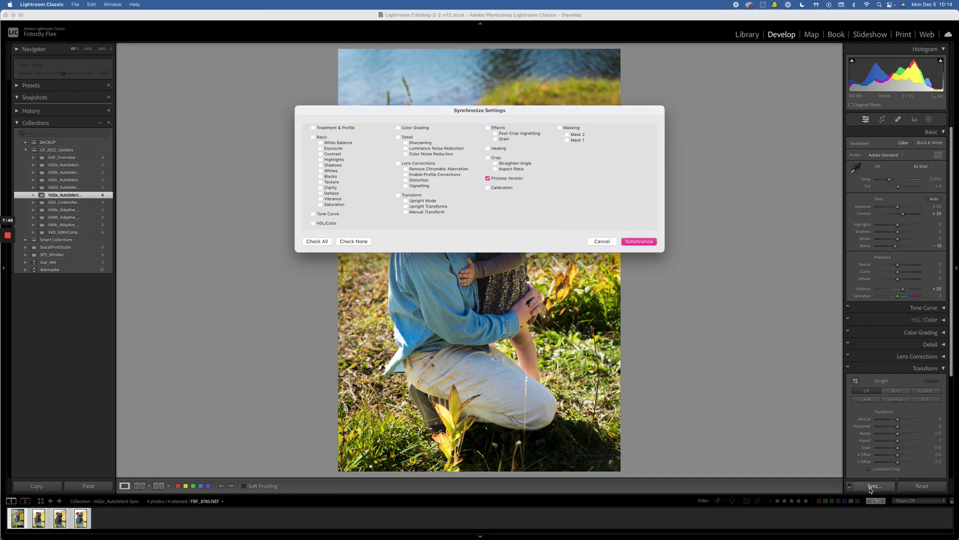
pyautogui.click(560, 128)
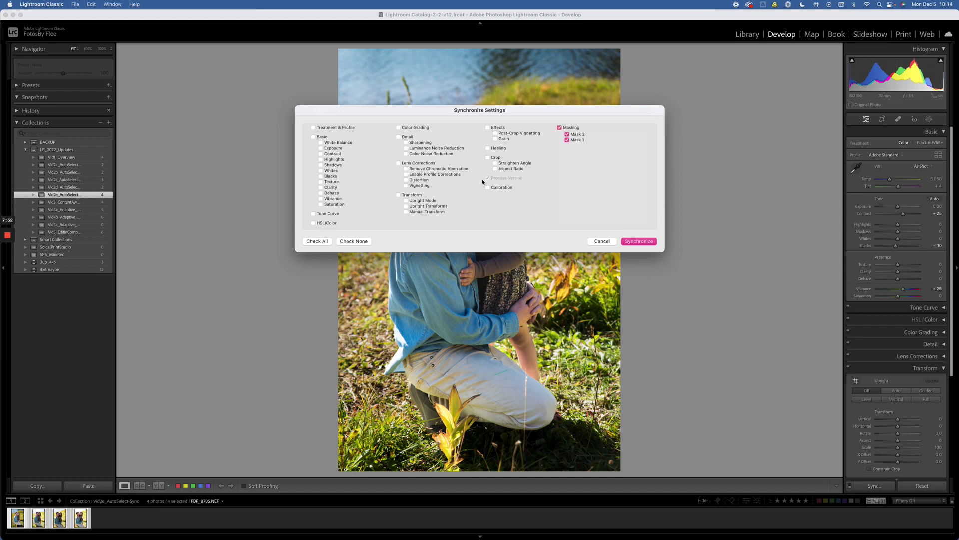
pyautogui.click(640, 242)
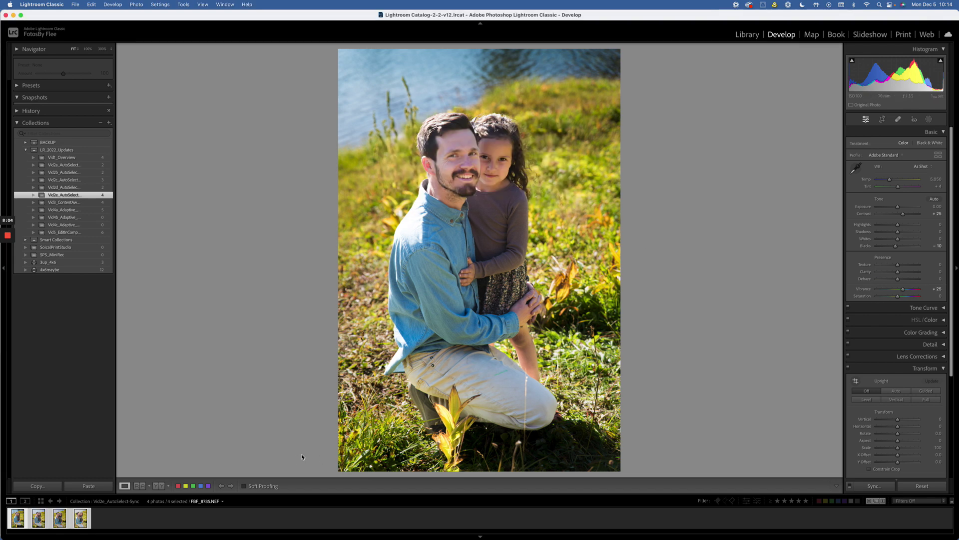
pyautogui.click(58, 522)
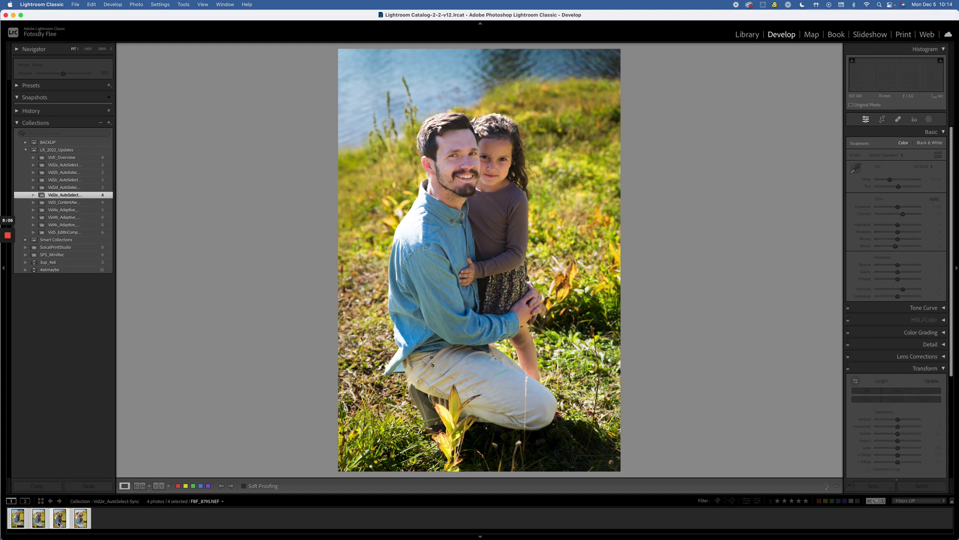
# - Show the hugging-pose photo's synced subject mask and preview its background mask
pyautogui.click(929, 120)
pyautogui.click(836, 95)
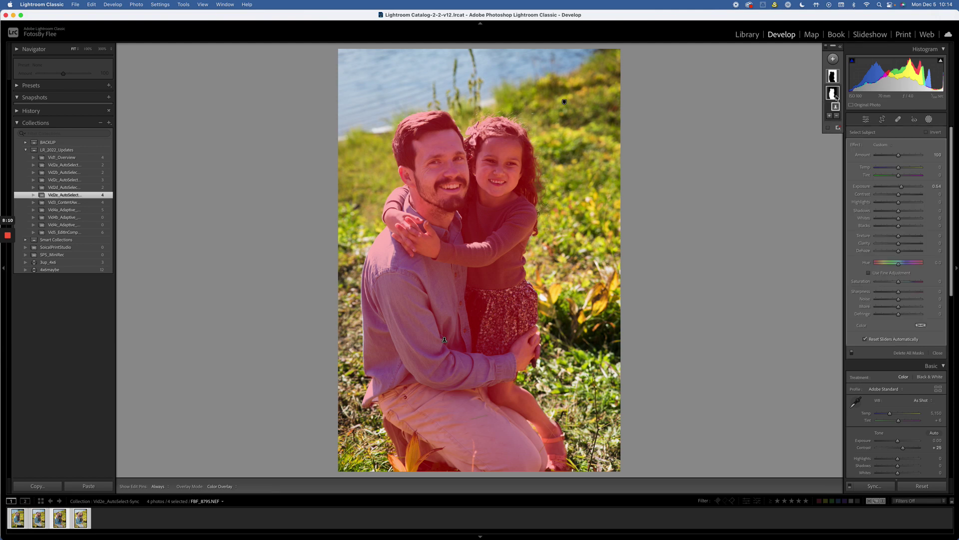
pyautogui.moveTo(835, 80)
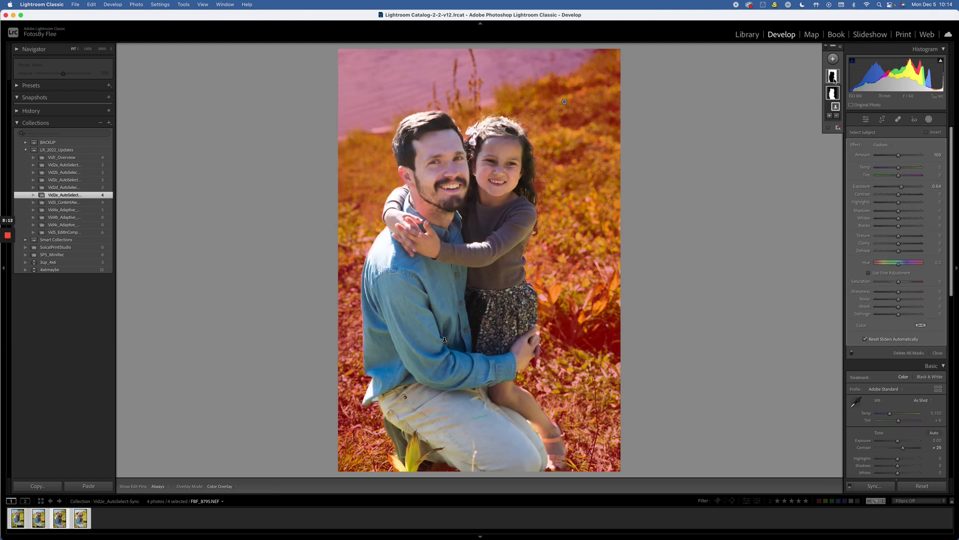